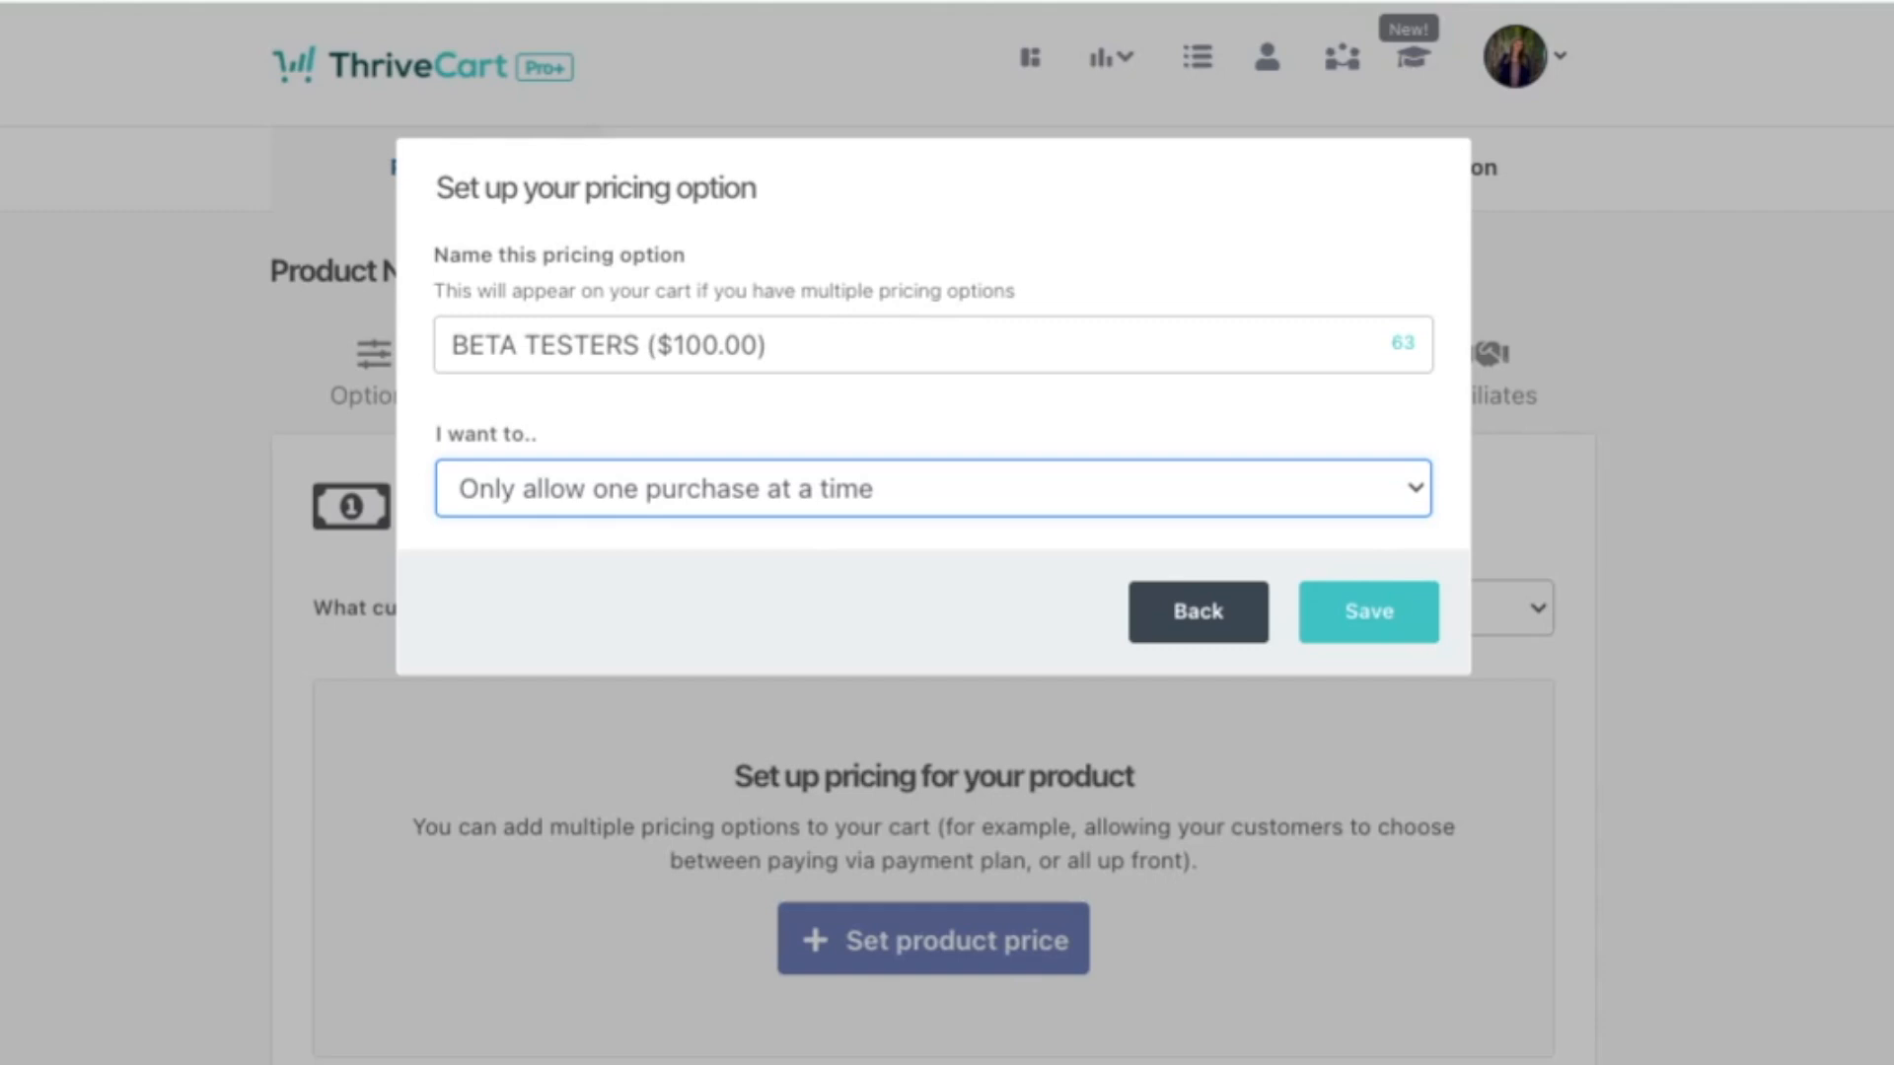
# Set the BETA TESTERS ($100.00) pricing option to only allow one purchase at a time and save it
pyautogui.click(891, 541)
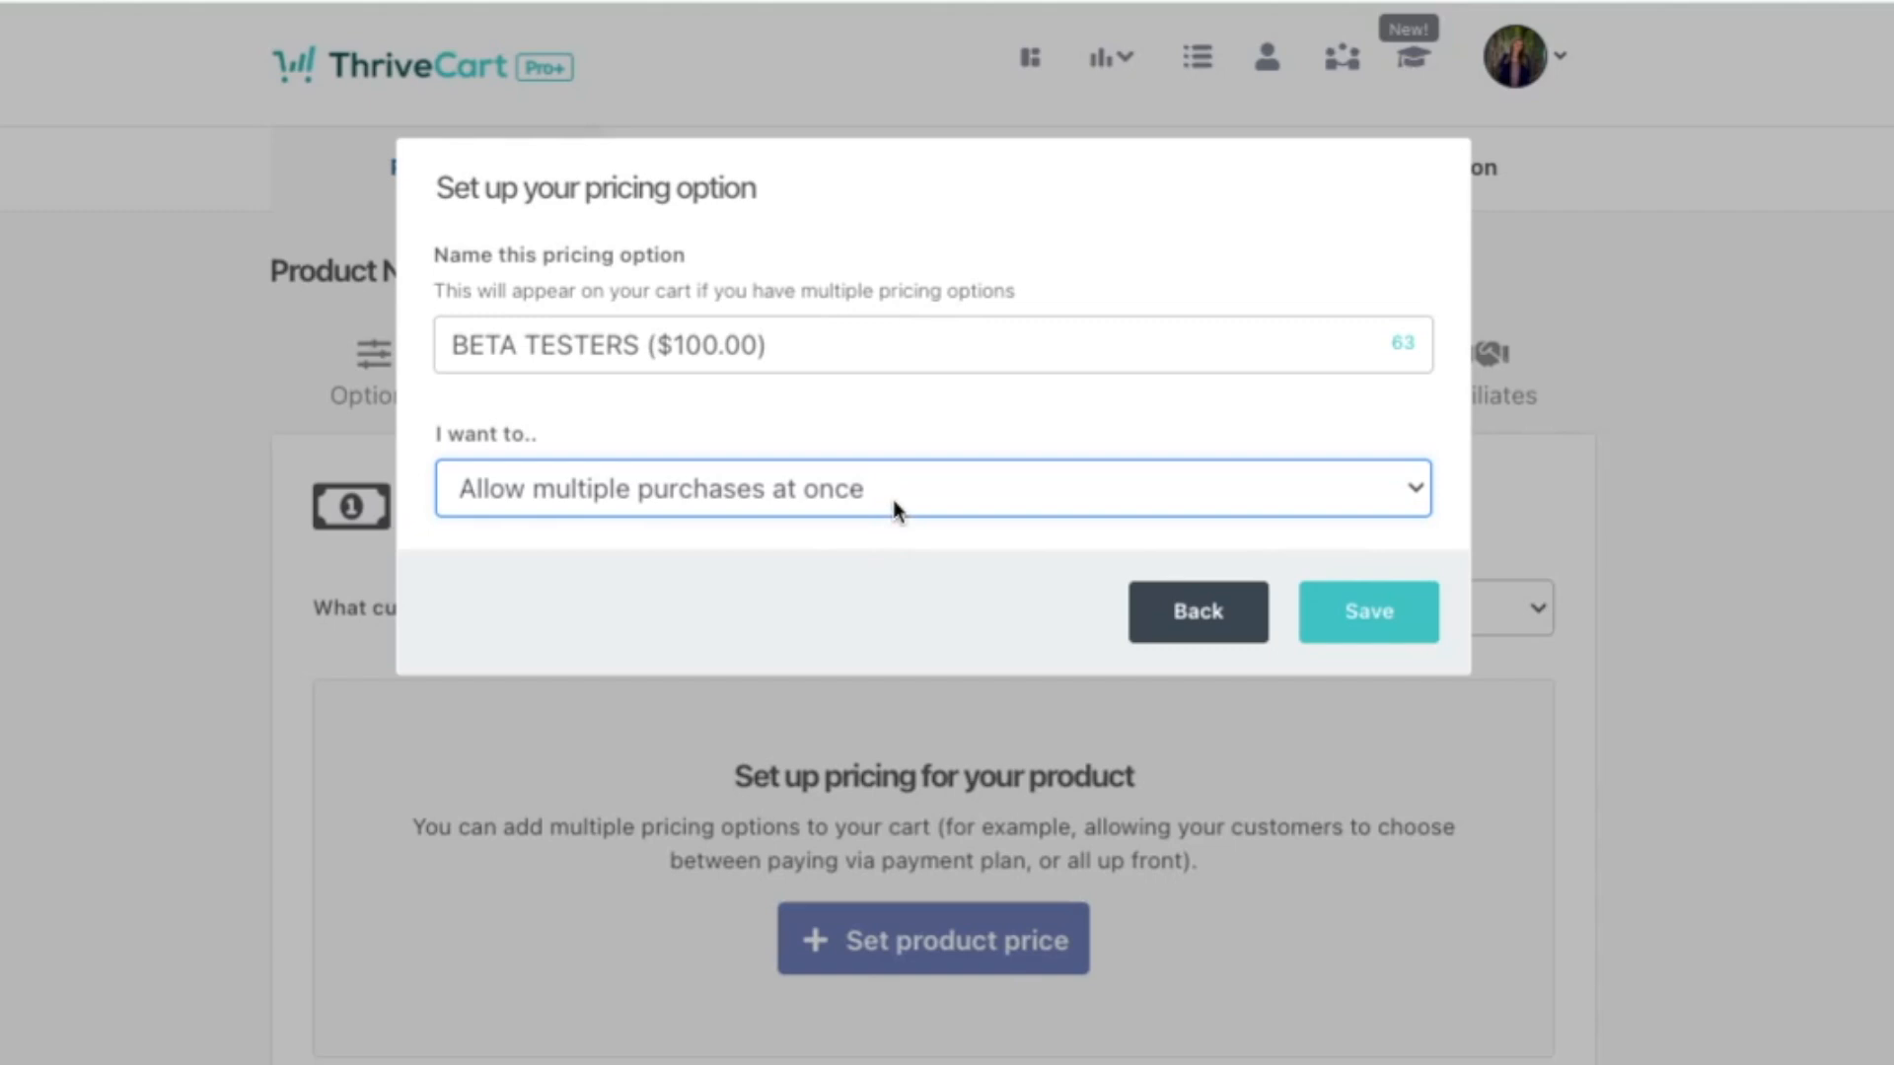
pyautogui.click(896, 508)
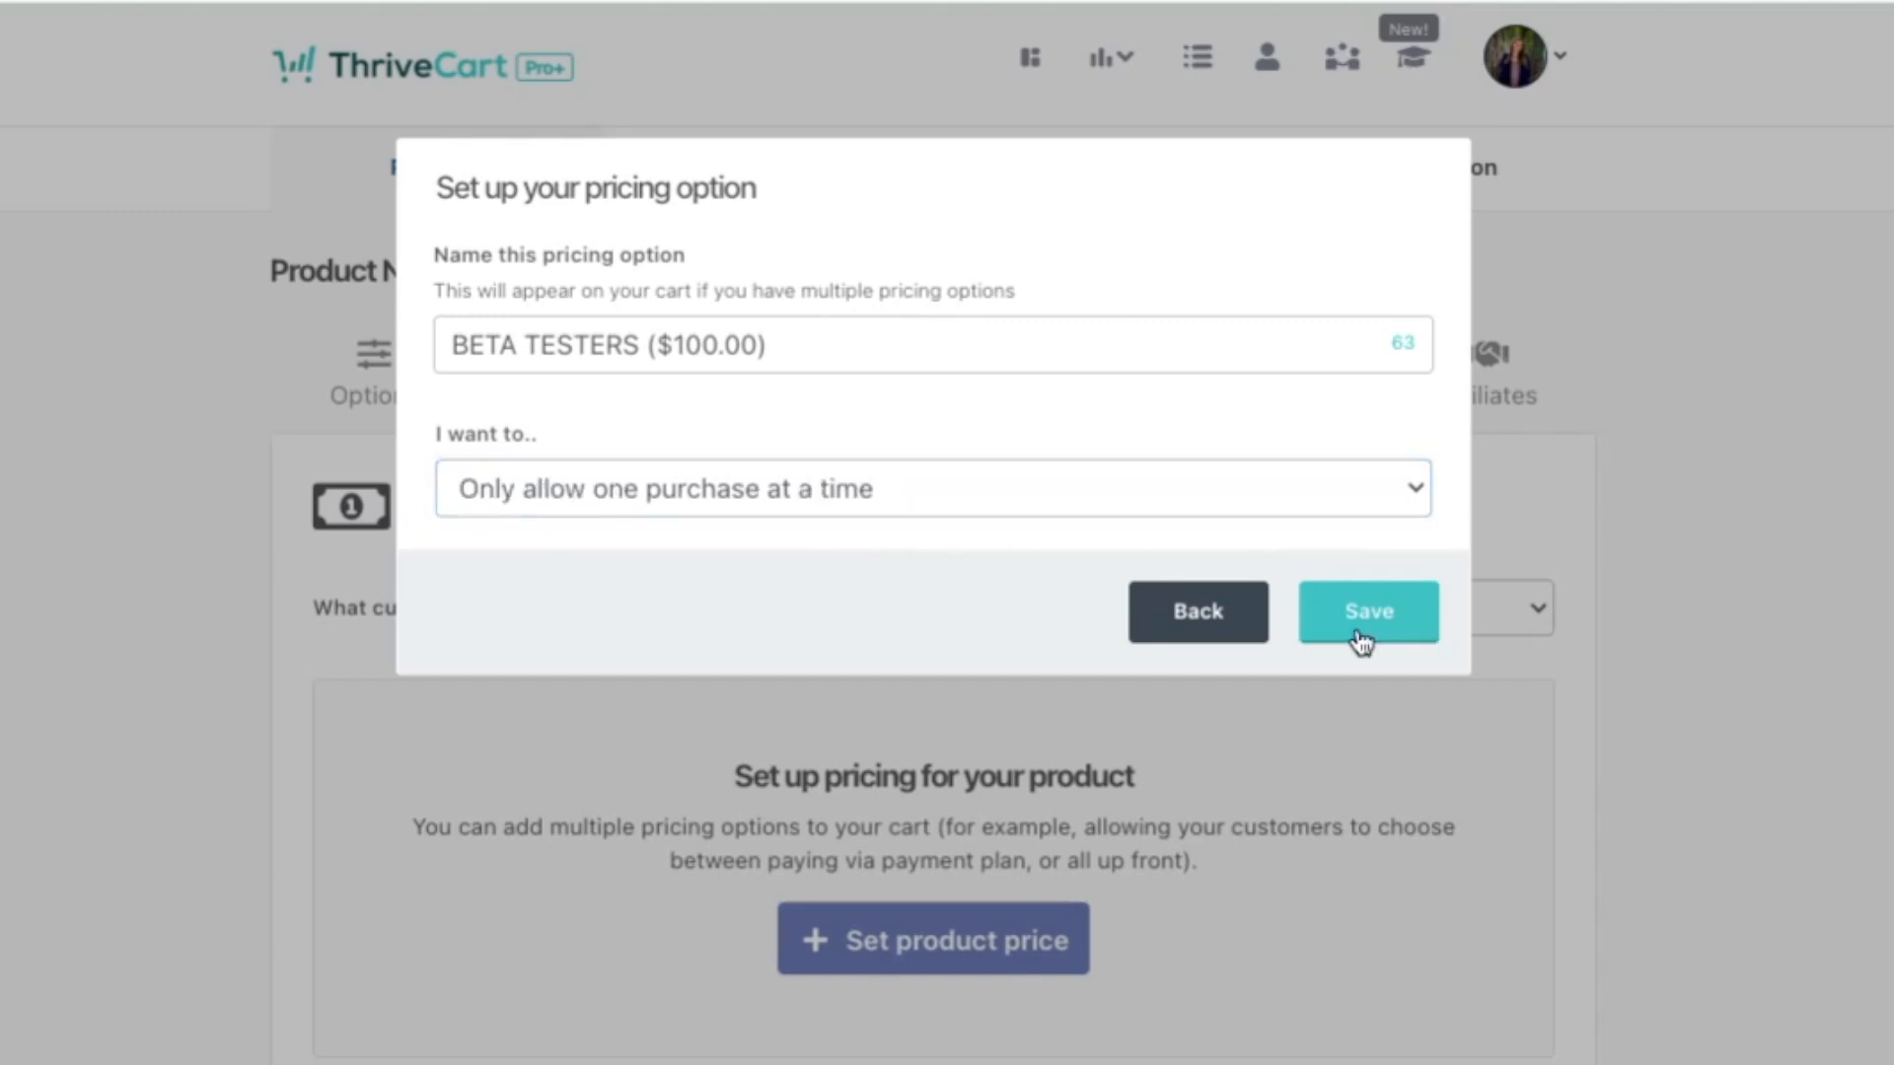
pyautogui.click(1361, 636)
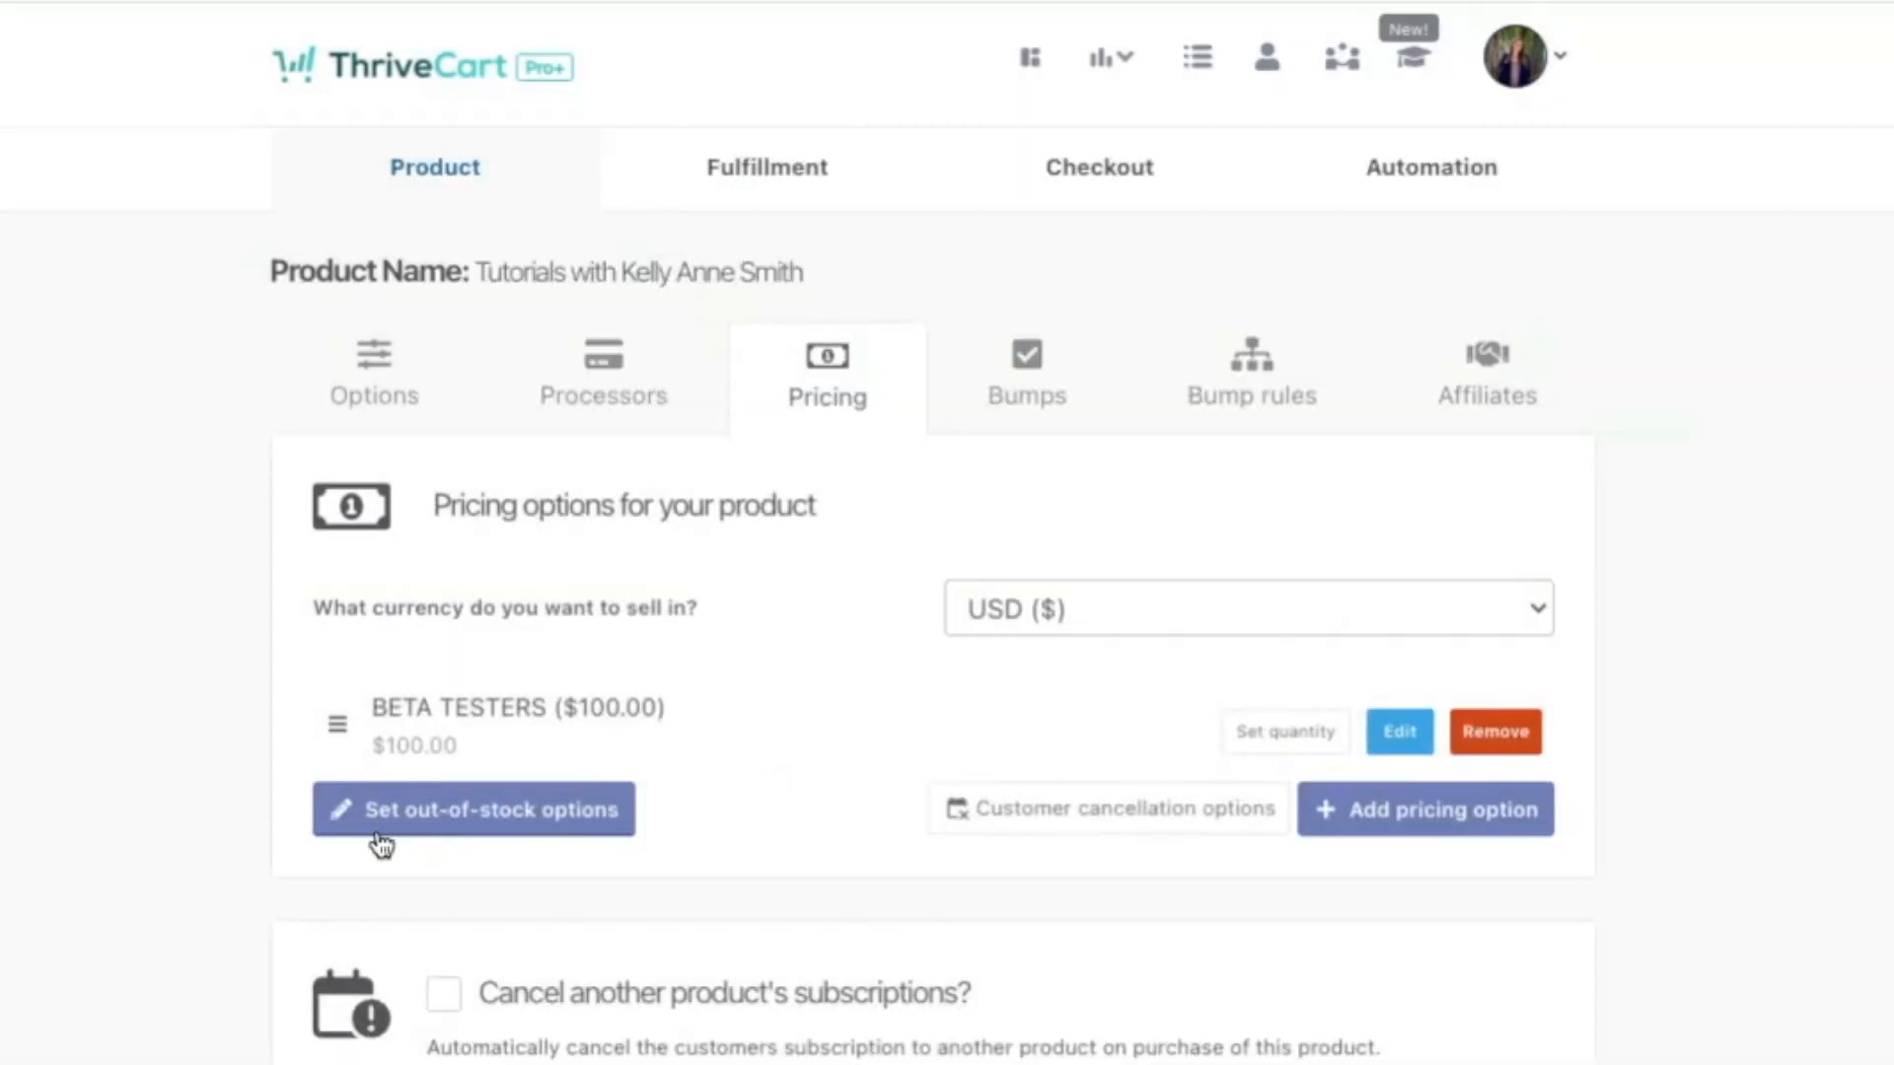
# Review the out-of-stock choices for when all copies are sold and the customer cancellation options
pyautogui.click(429, 835)
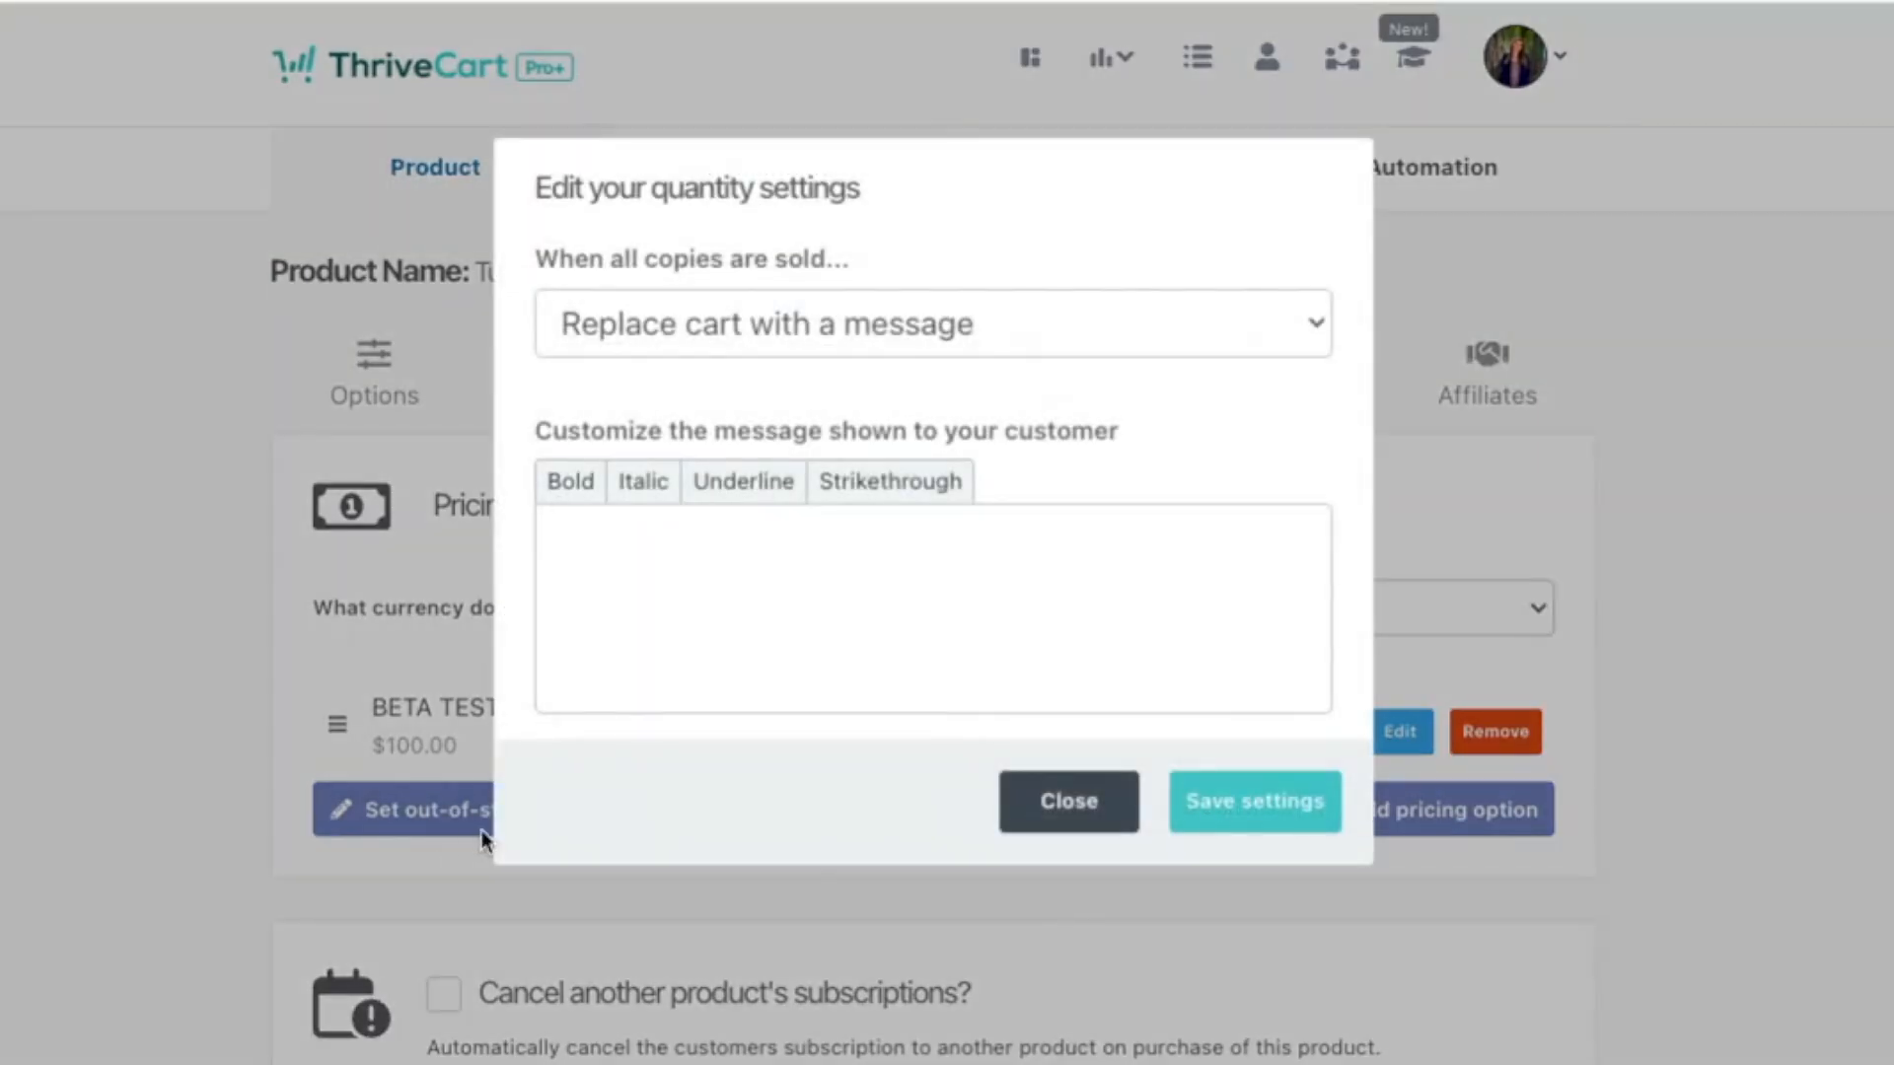
pyautogui.click(932, 326)
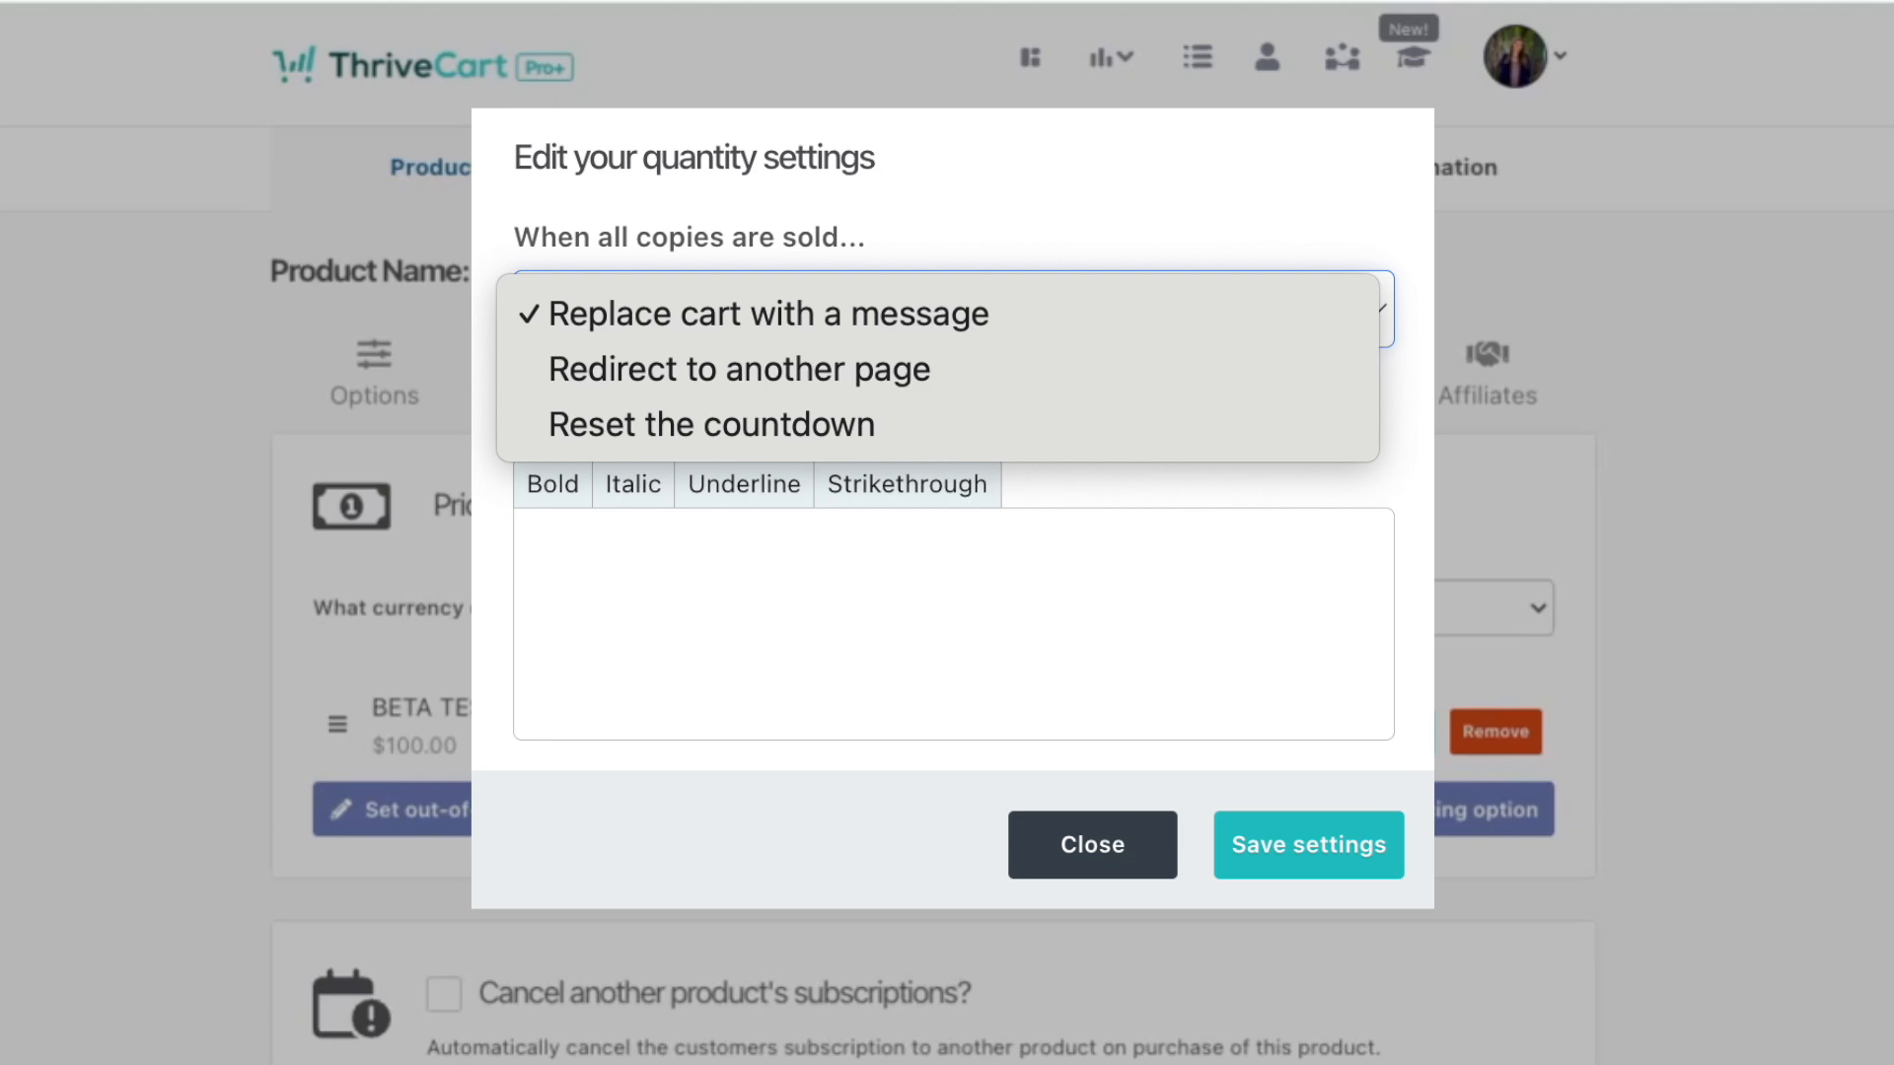
pyautogui.click(1109, 824)
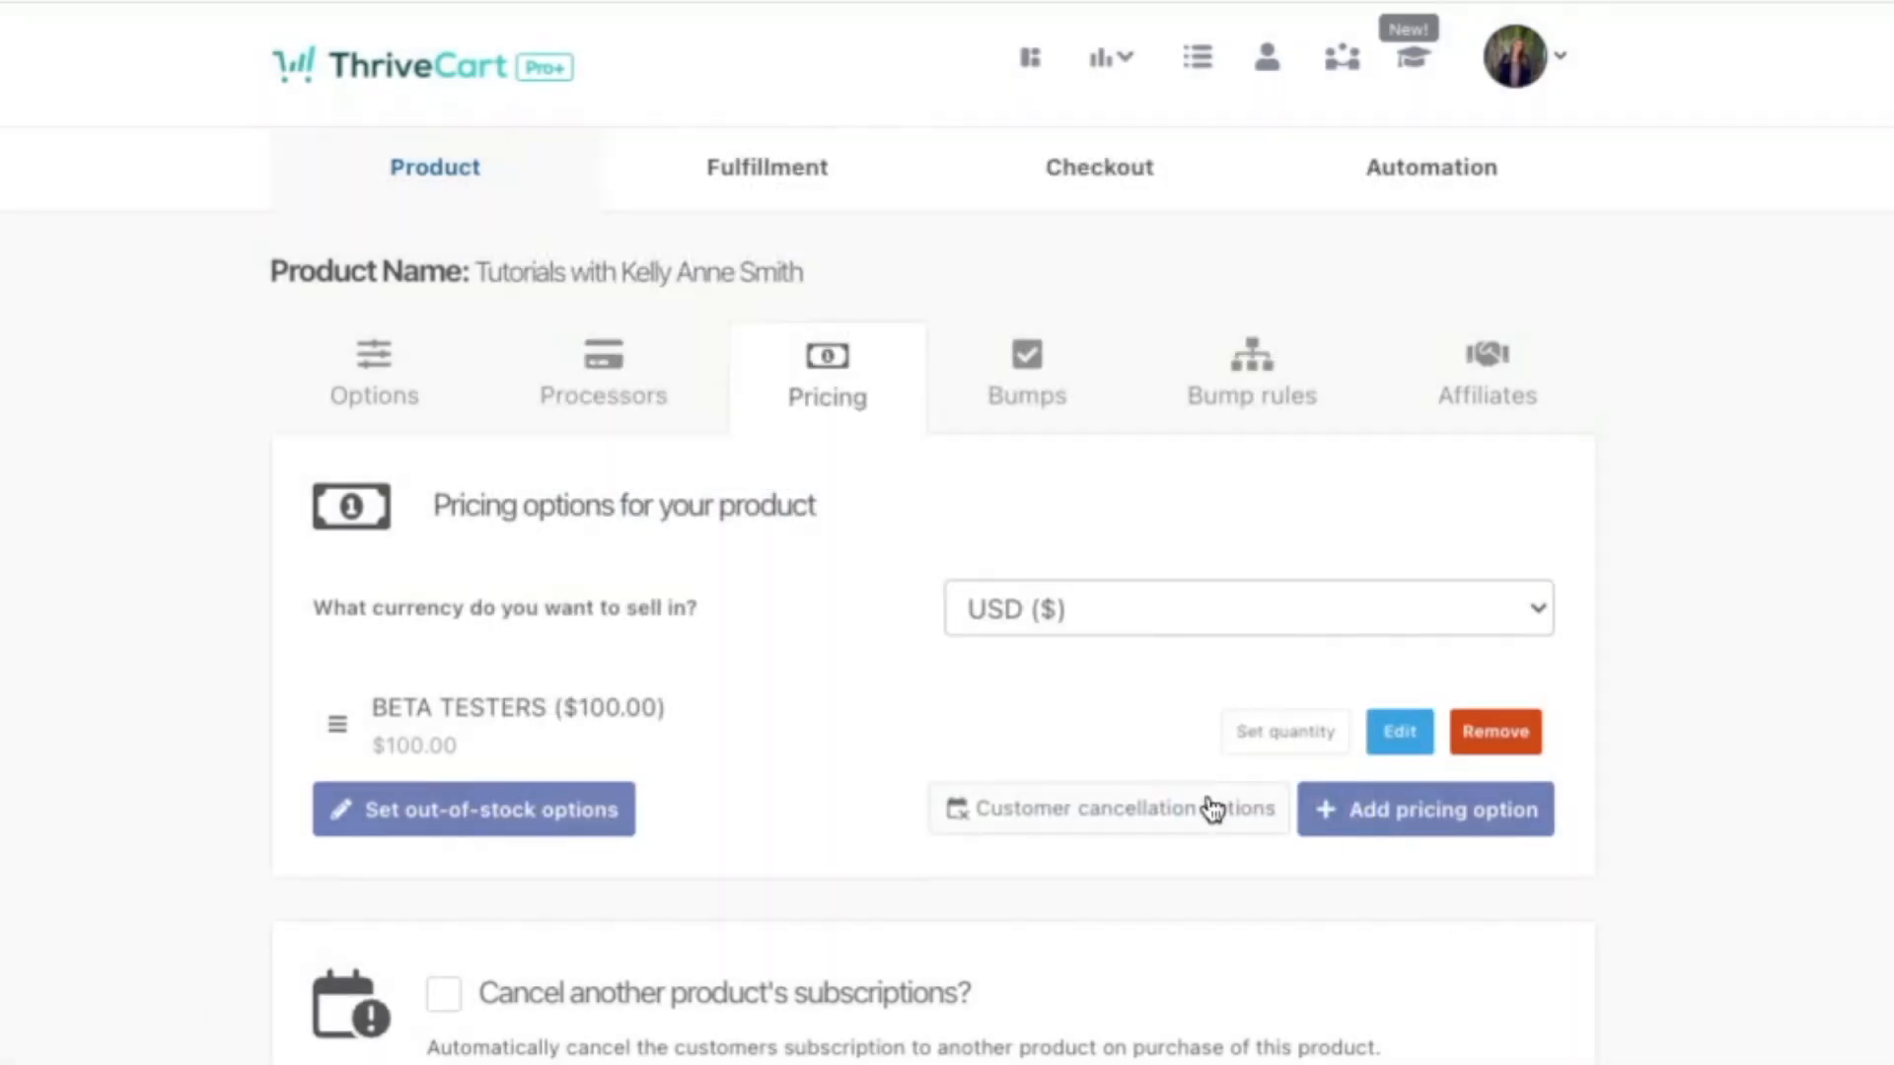
pyautogui.click(1148, 830)
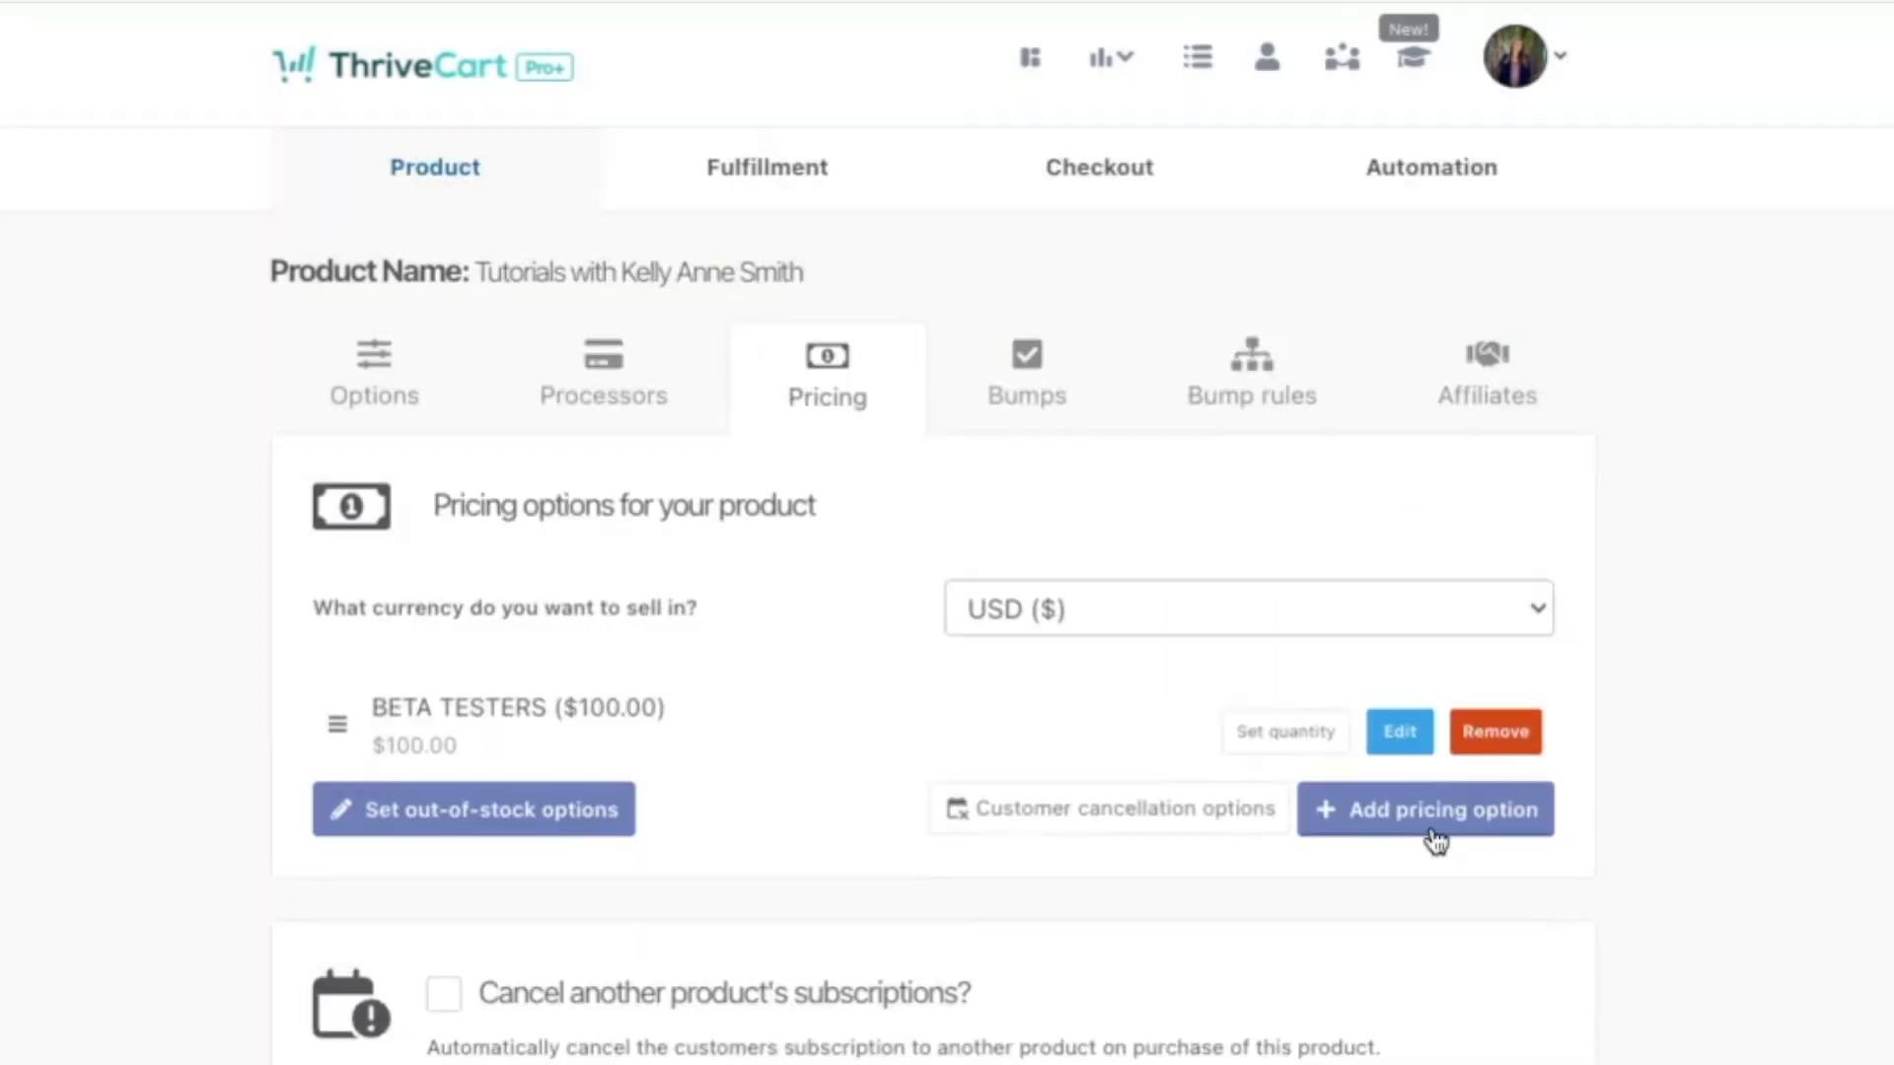
# Add a split-pay pricing option with 2 payments of $59 and enable the customer purchase email on recurring payments
pyautogui.click(1427, 829)
pyautogui.click(830, 326)
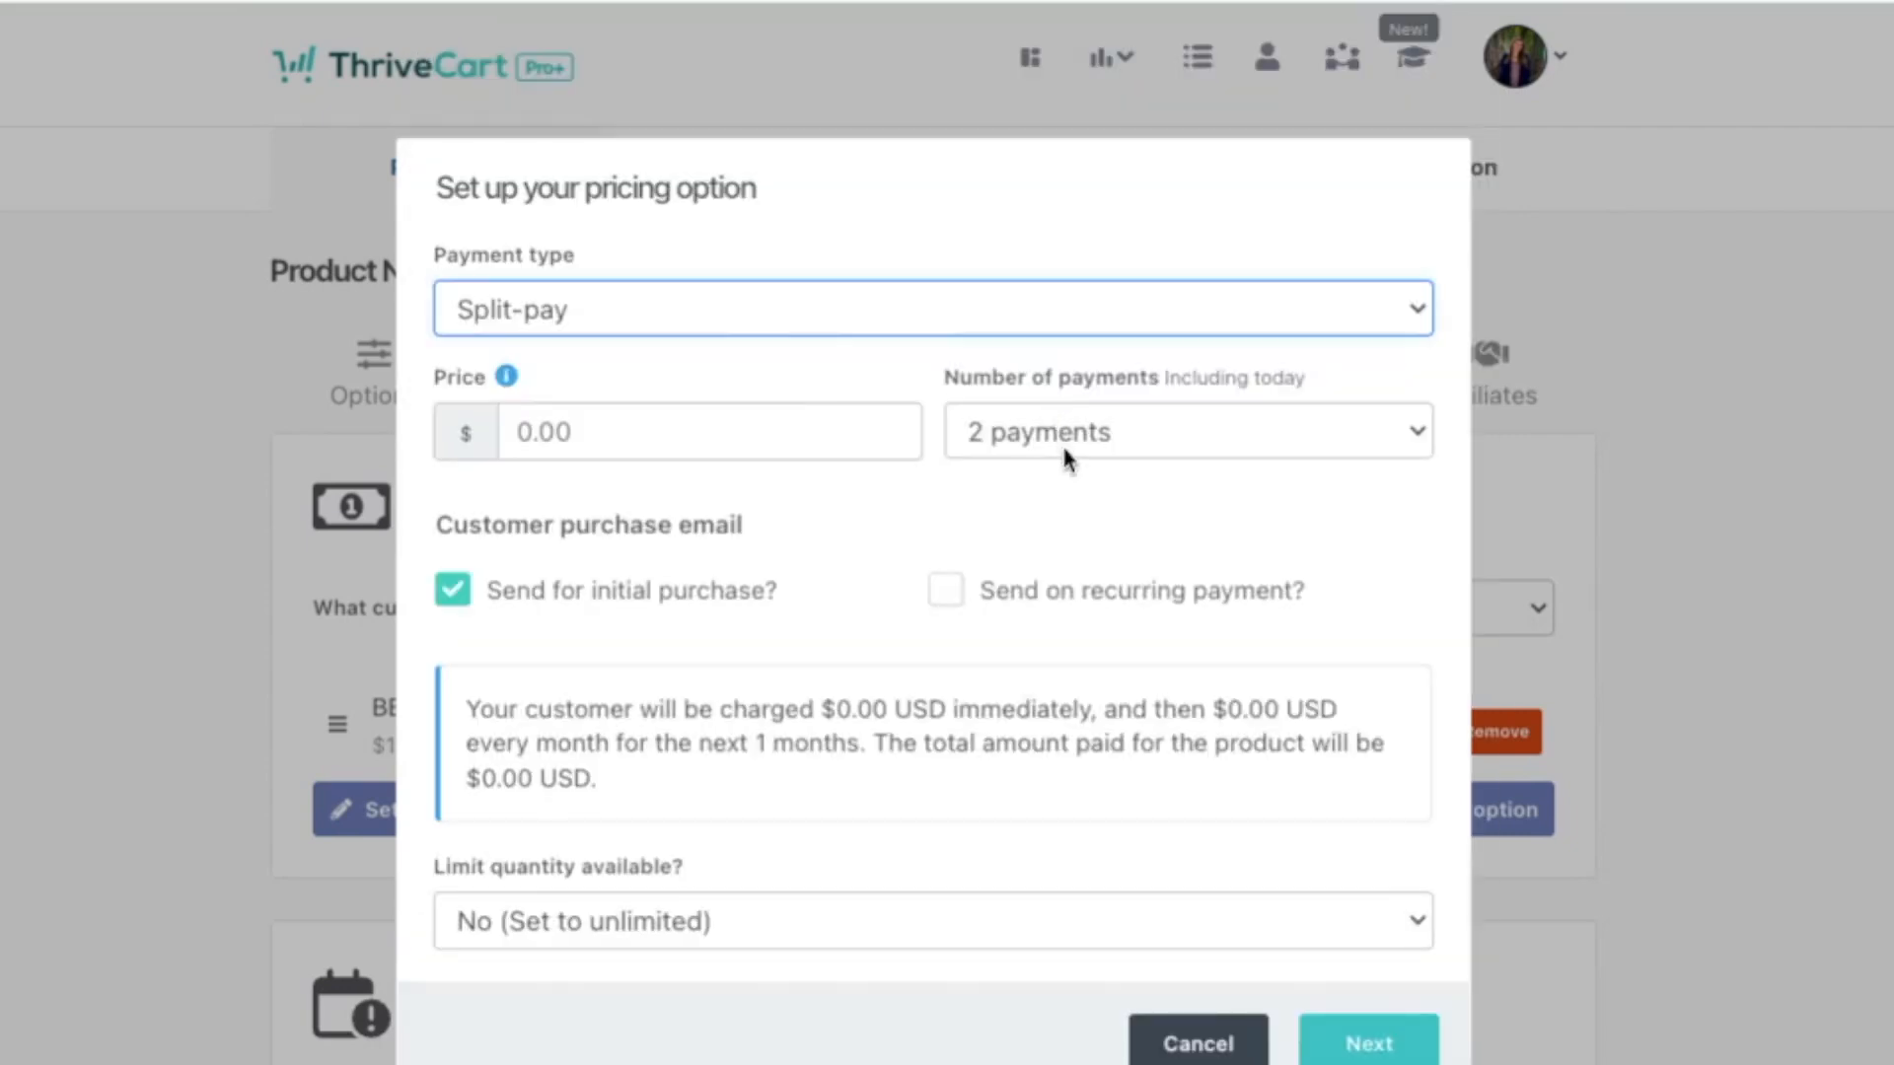
pyautogui.click(1064, 449)
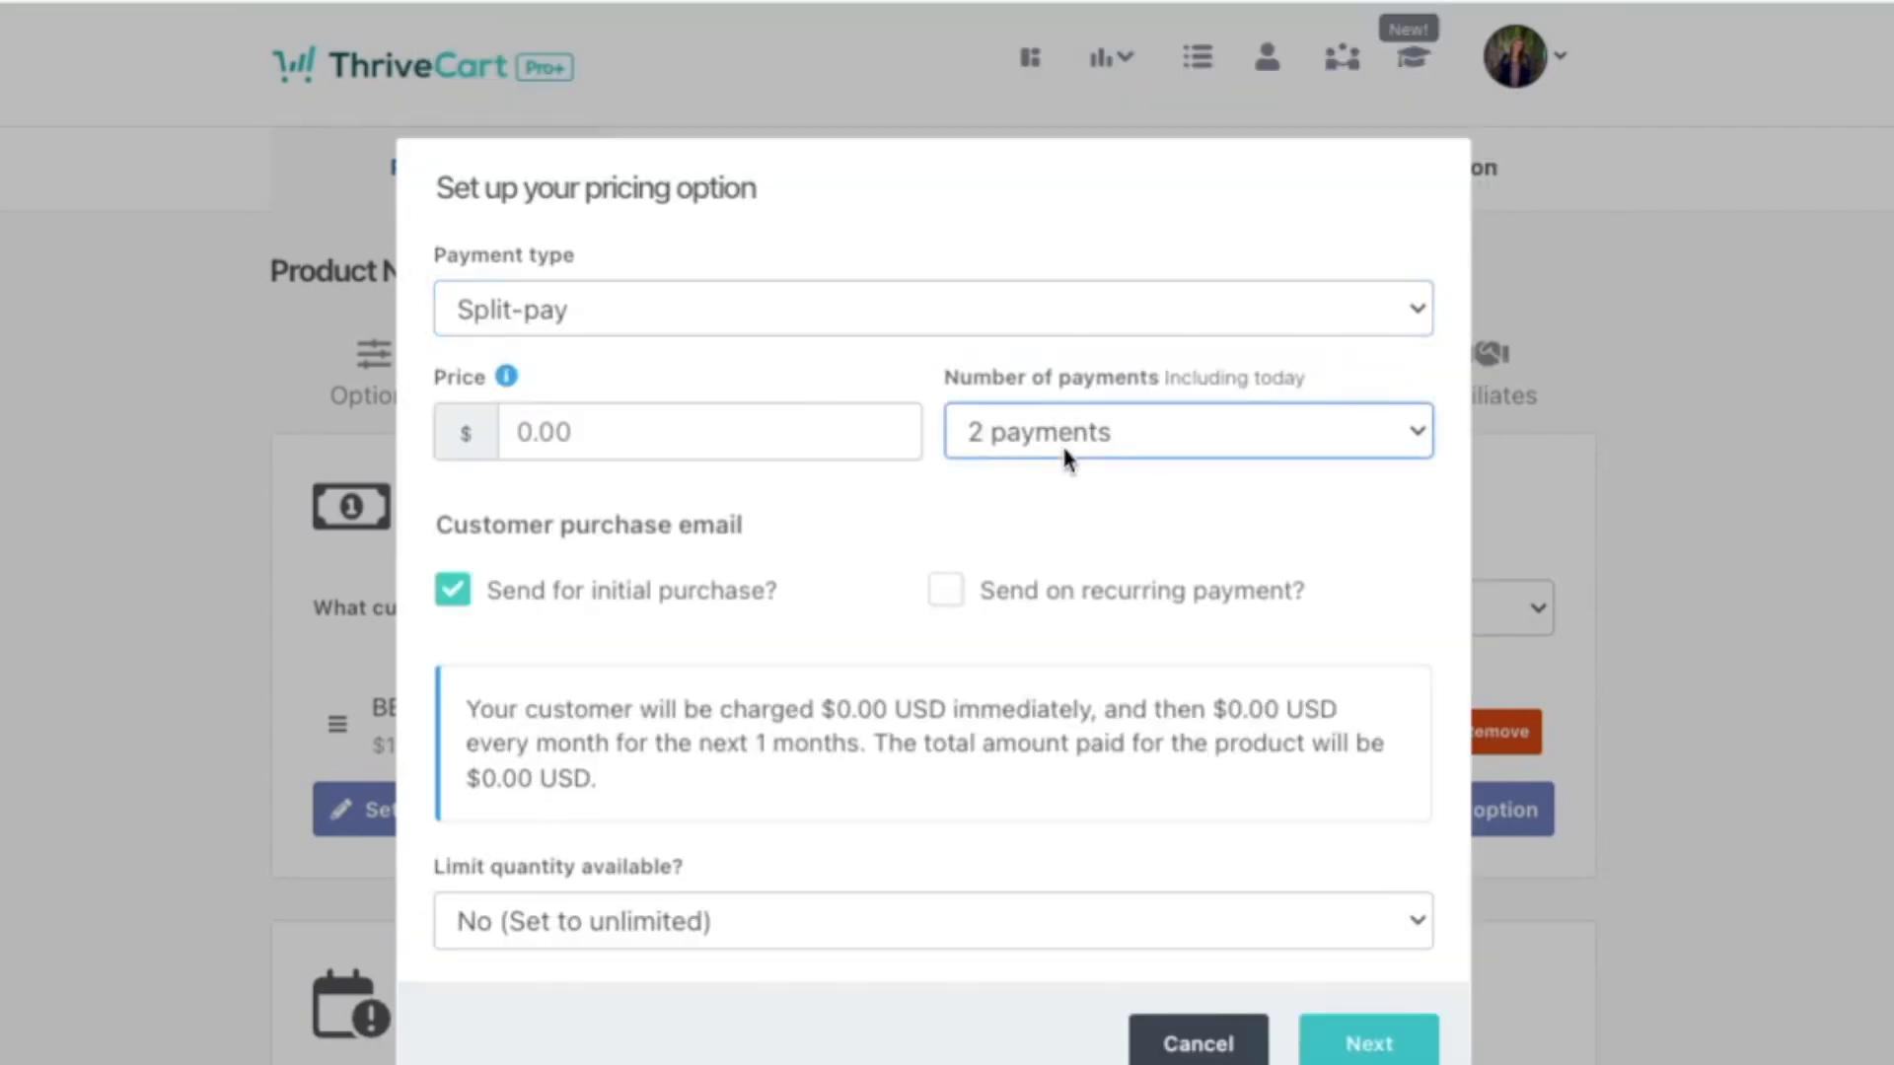
pyautogui.click(636, 434)
pyautogui.write('59')
pyautogui.click(1084, 453)
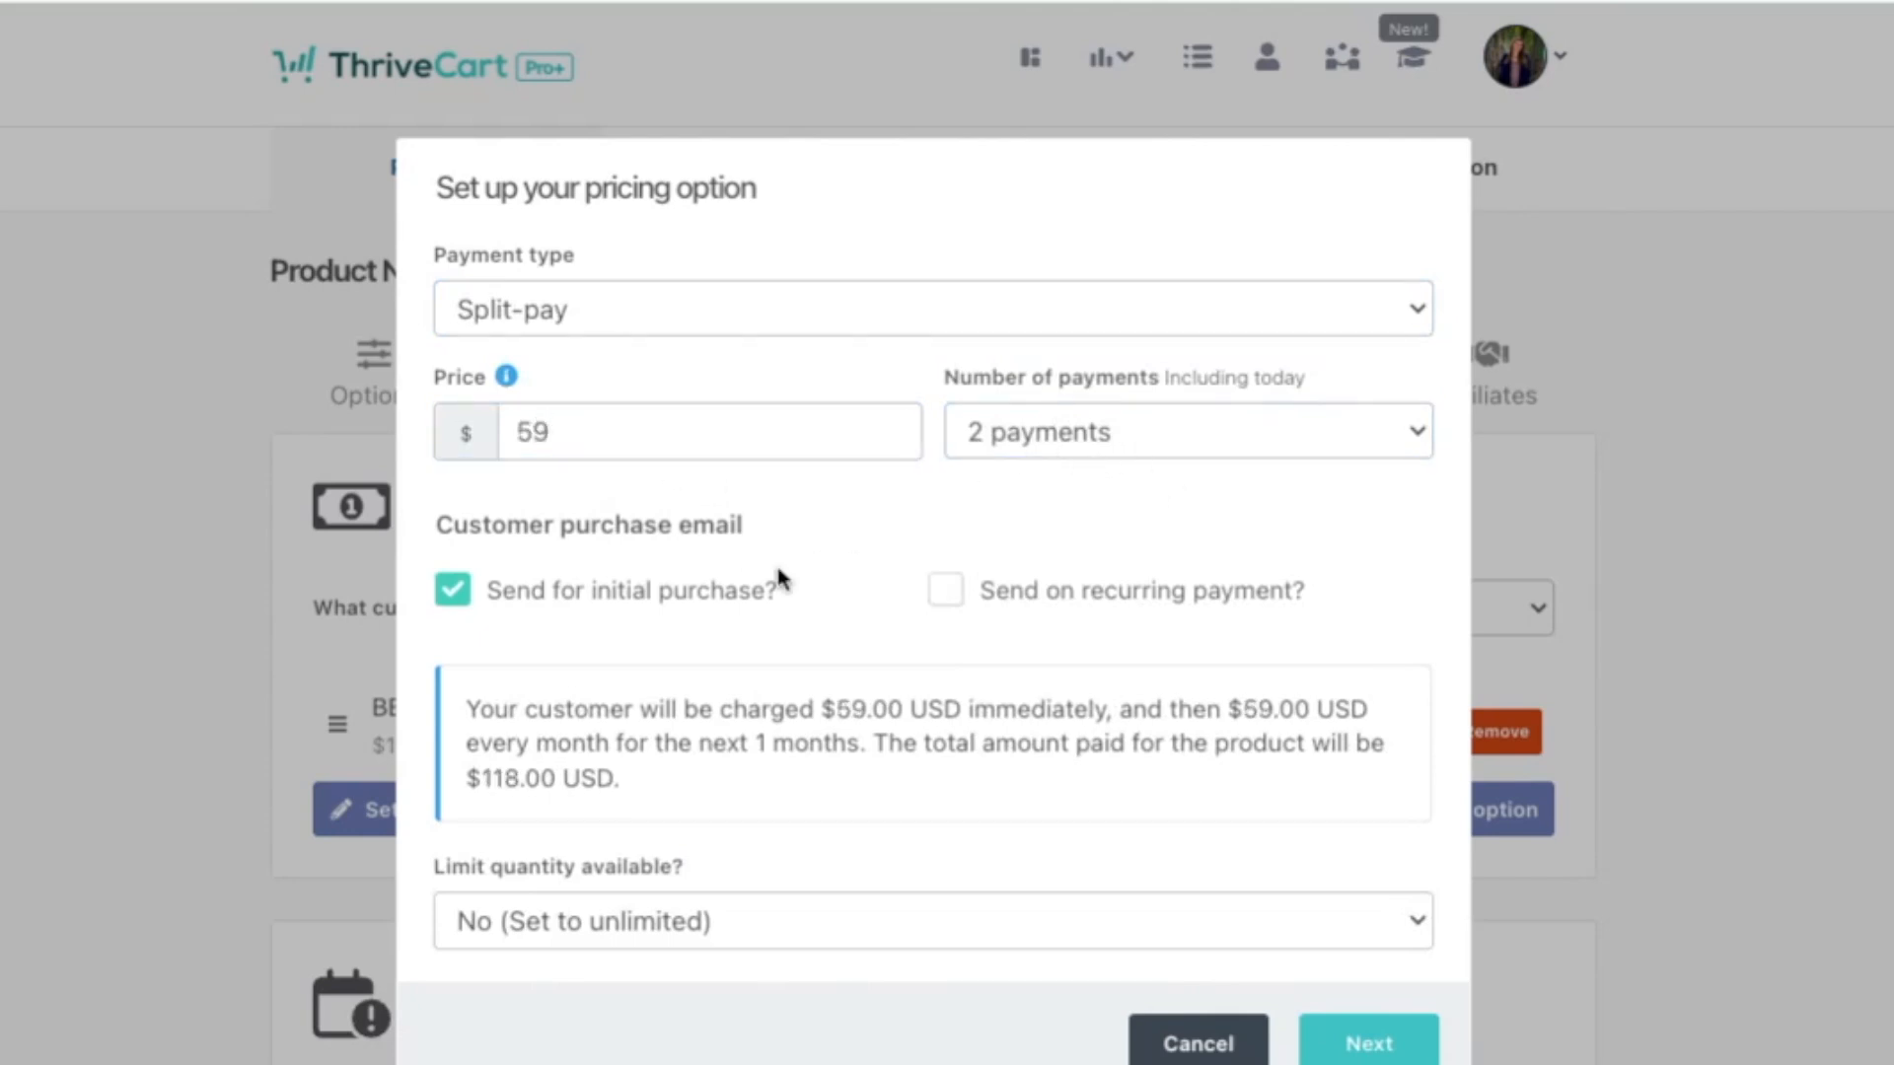
pyautogui.click(1035, 592)
# Try limiting the split-pay option's available quantity to 50, and restore it to unlimited
pyautogui.click(845, 942)
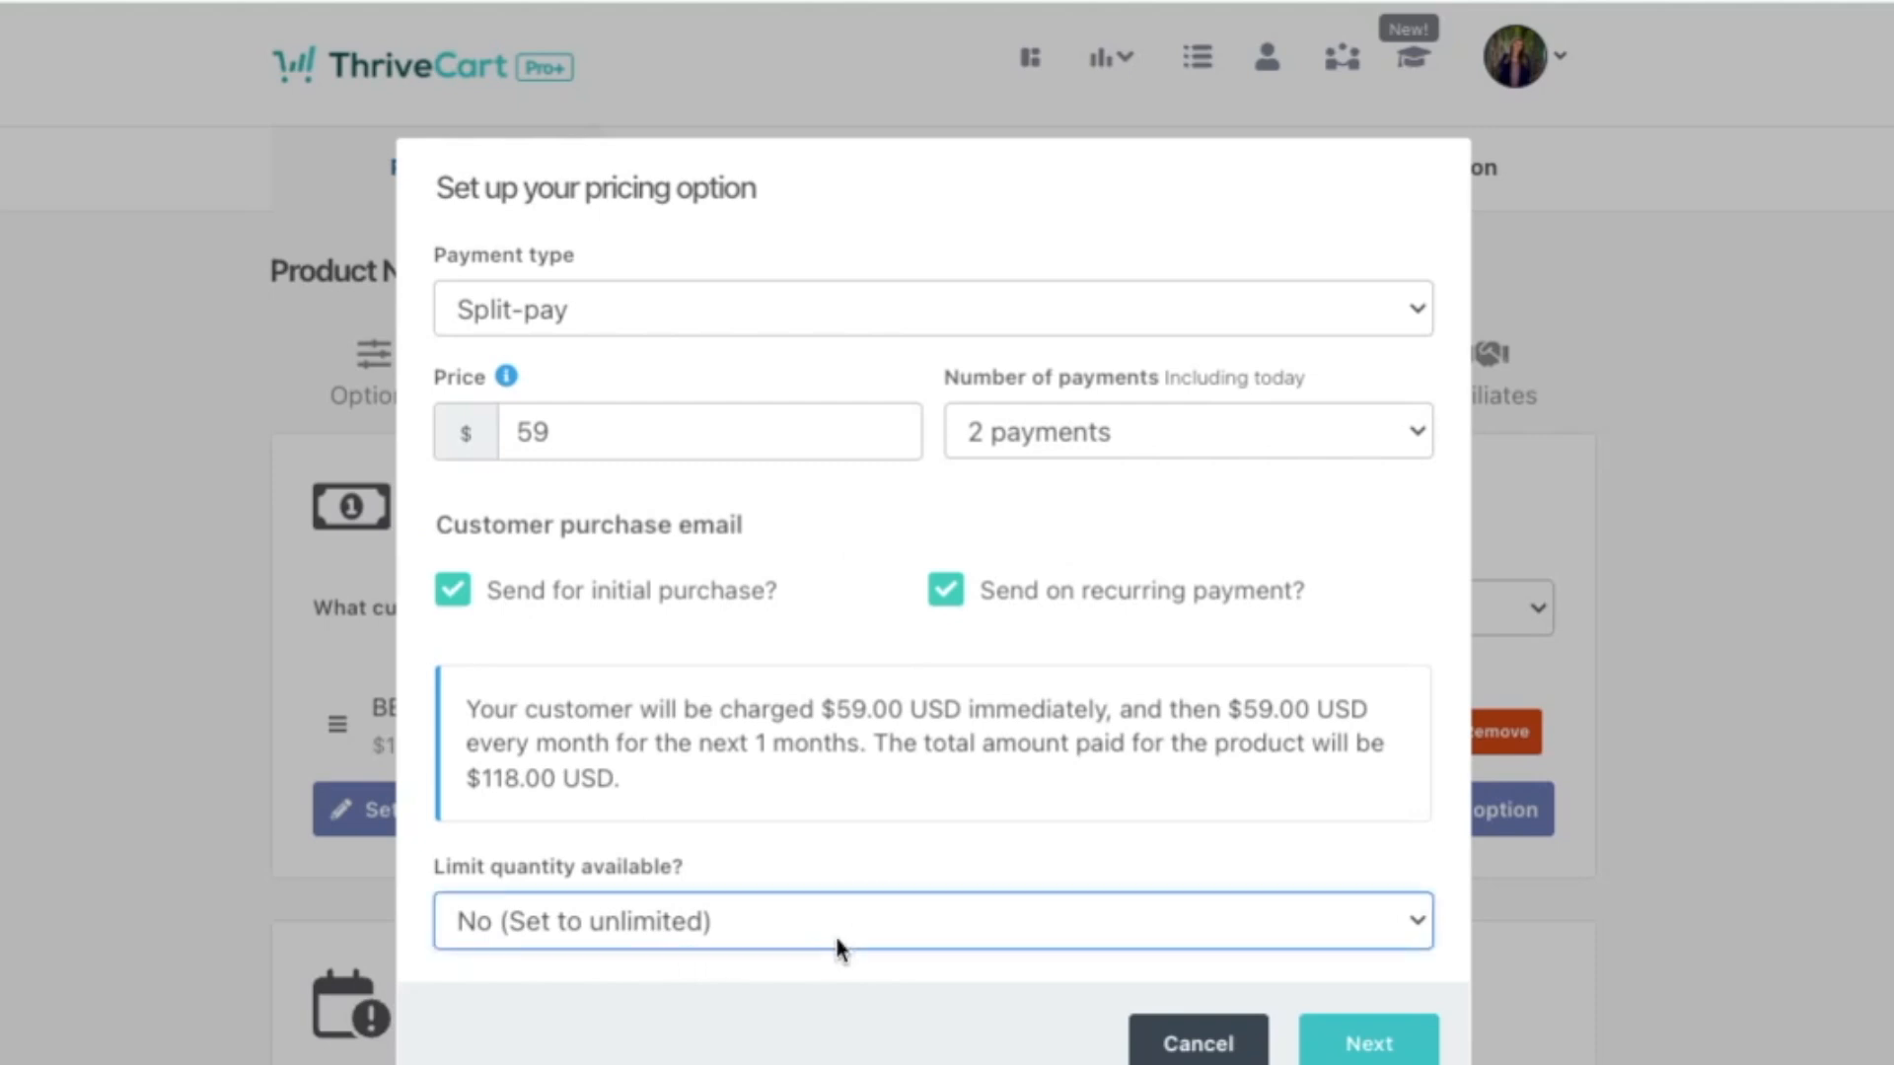
pyautogui.click(858, 937)
pyautogui.click(1289, 901)
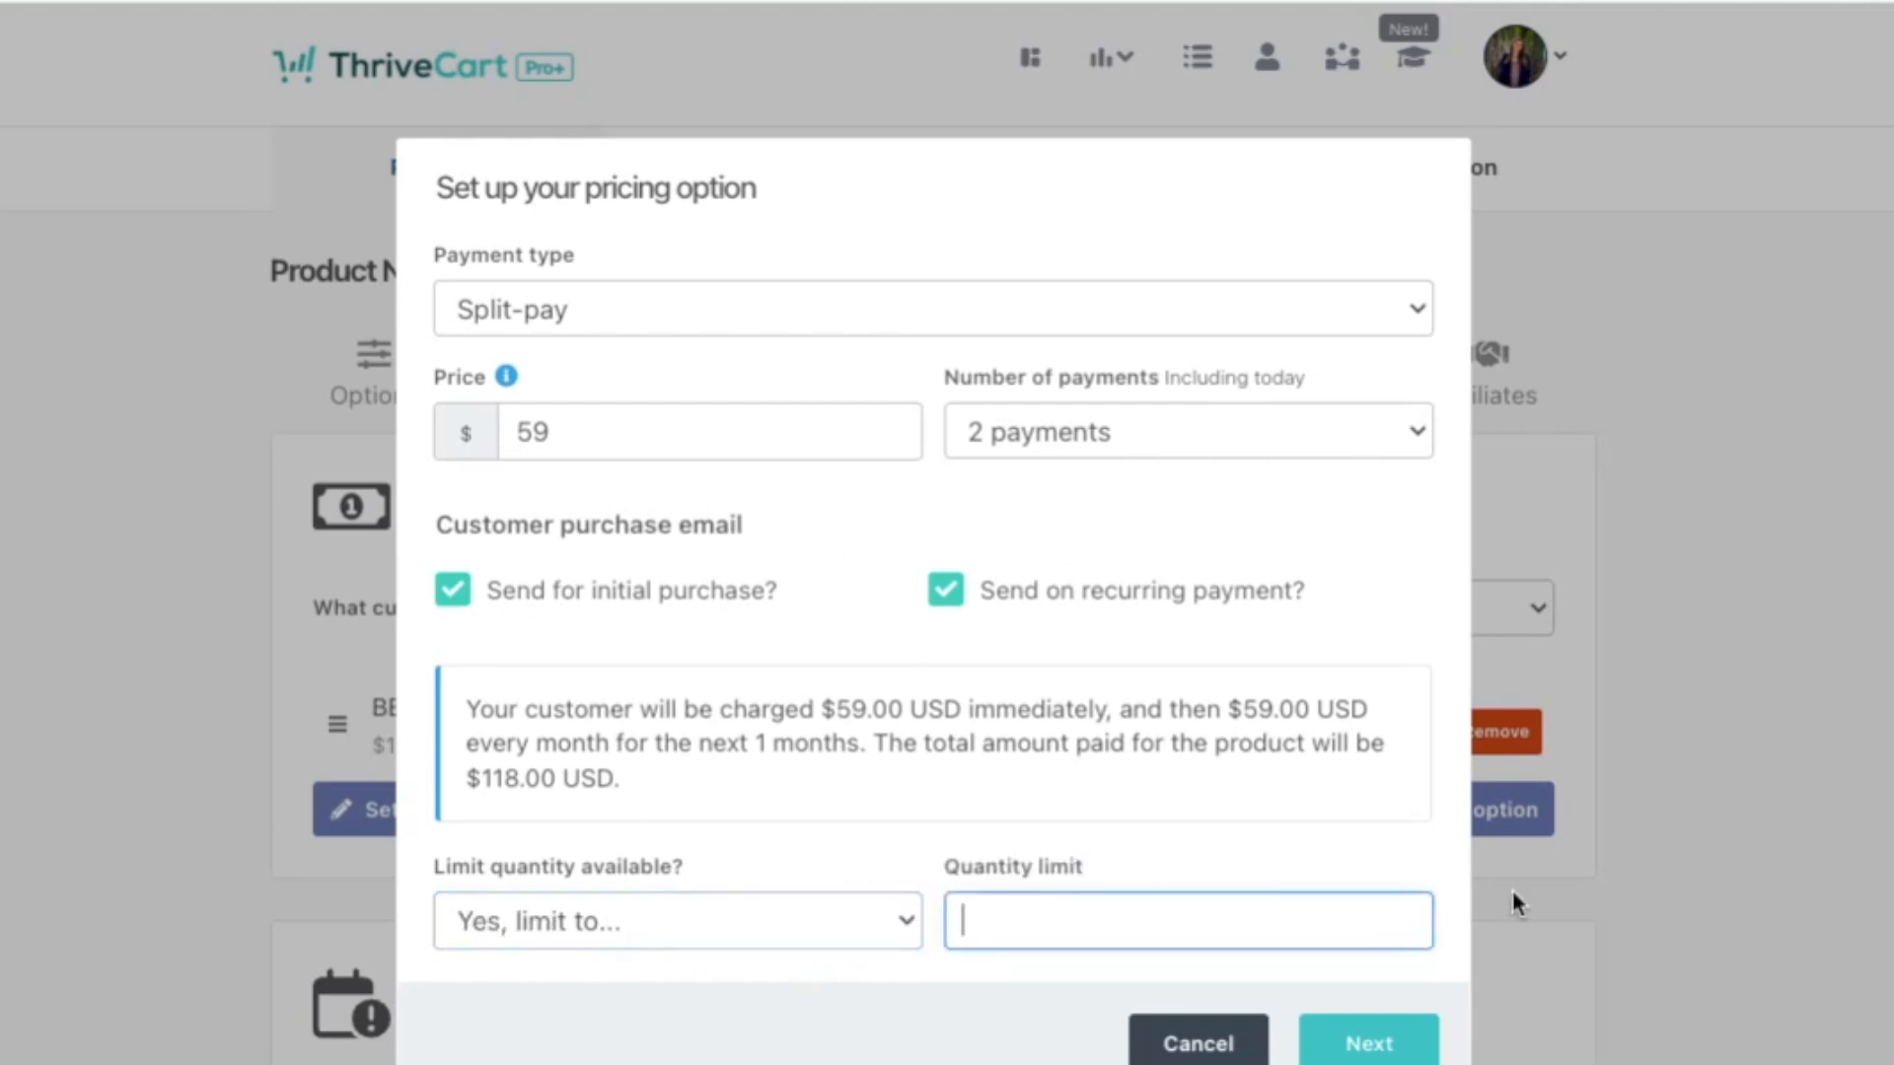
pyautogui.write('50')
pyautogui.click(850, 924)
pyautogui.click(850, 924)
pyautogui.click(896, 1036)
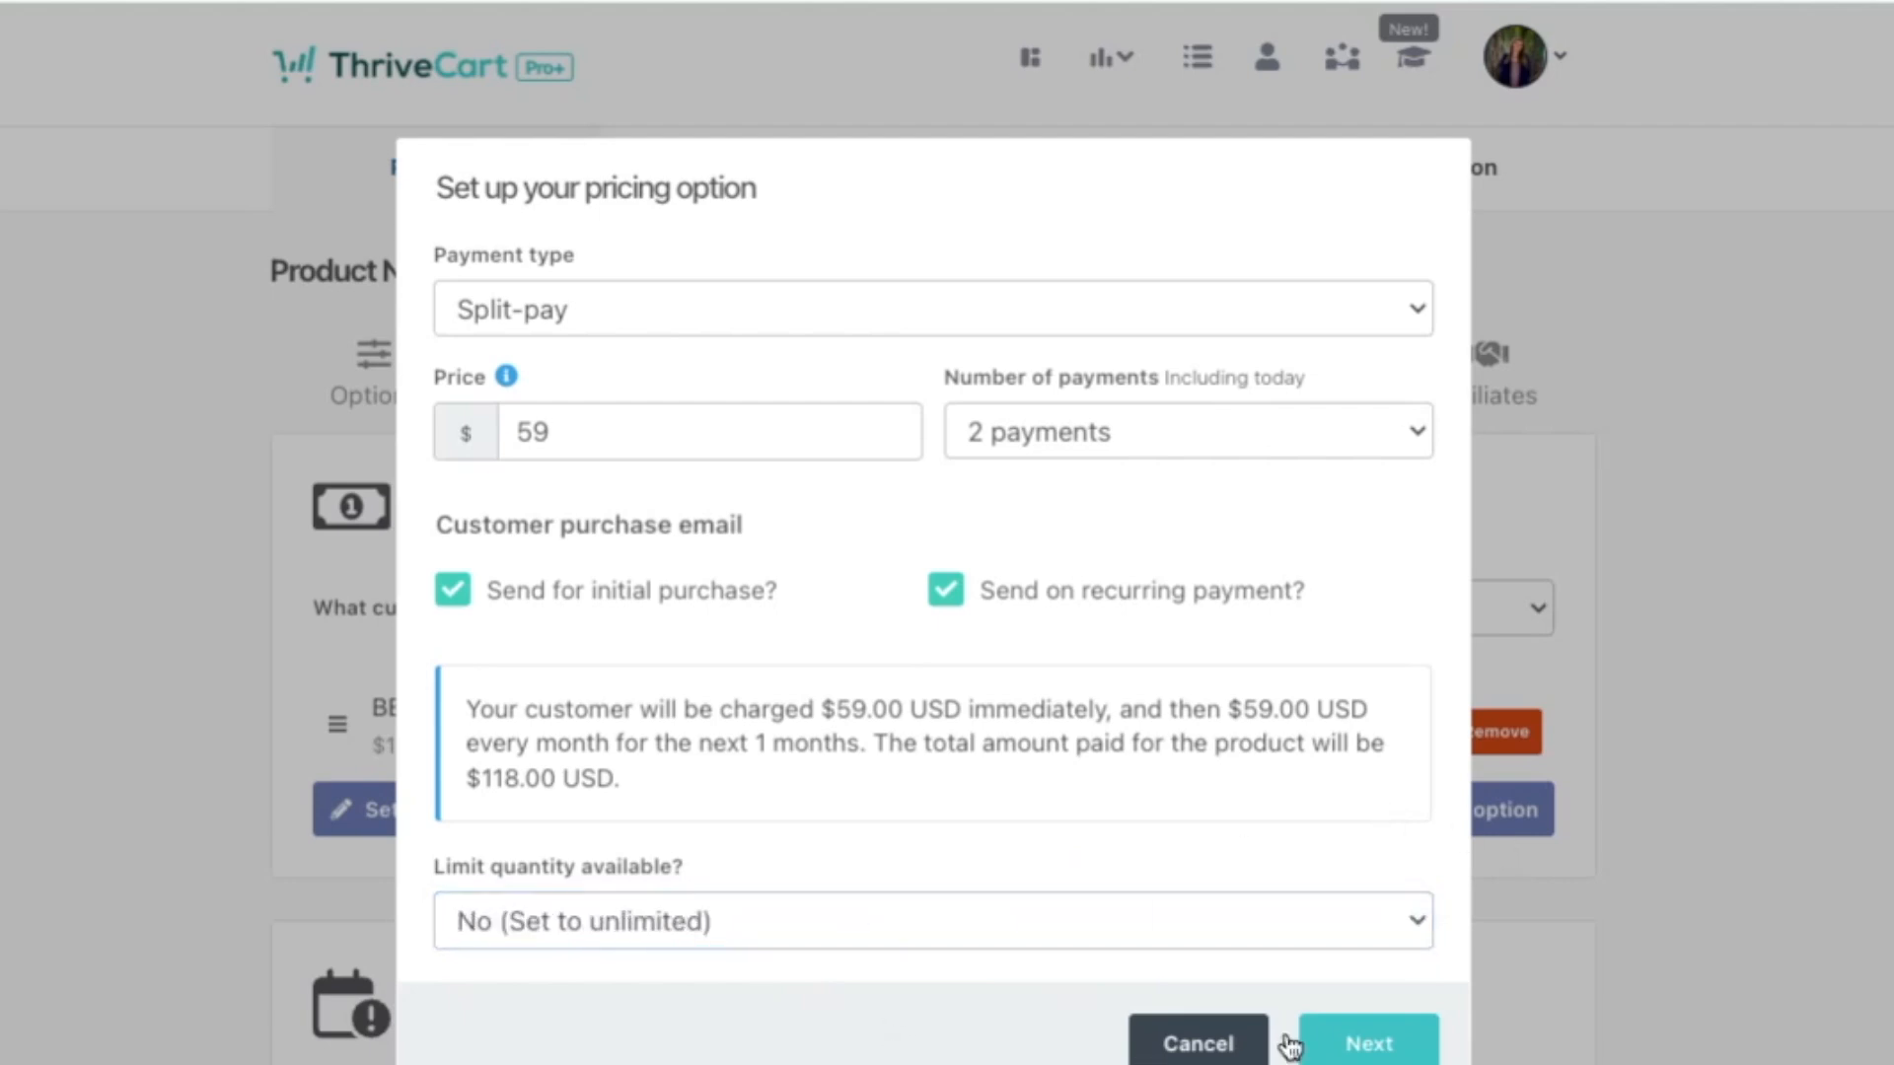
# Save the new pricing option under the suggested name Split pay (2x $59.00)
pyautogui.click(1363, 1043)
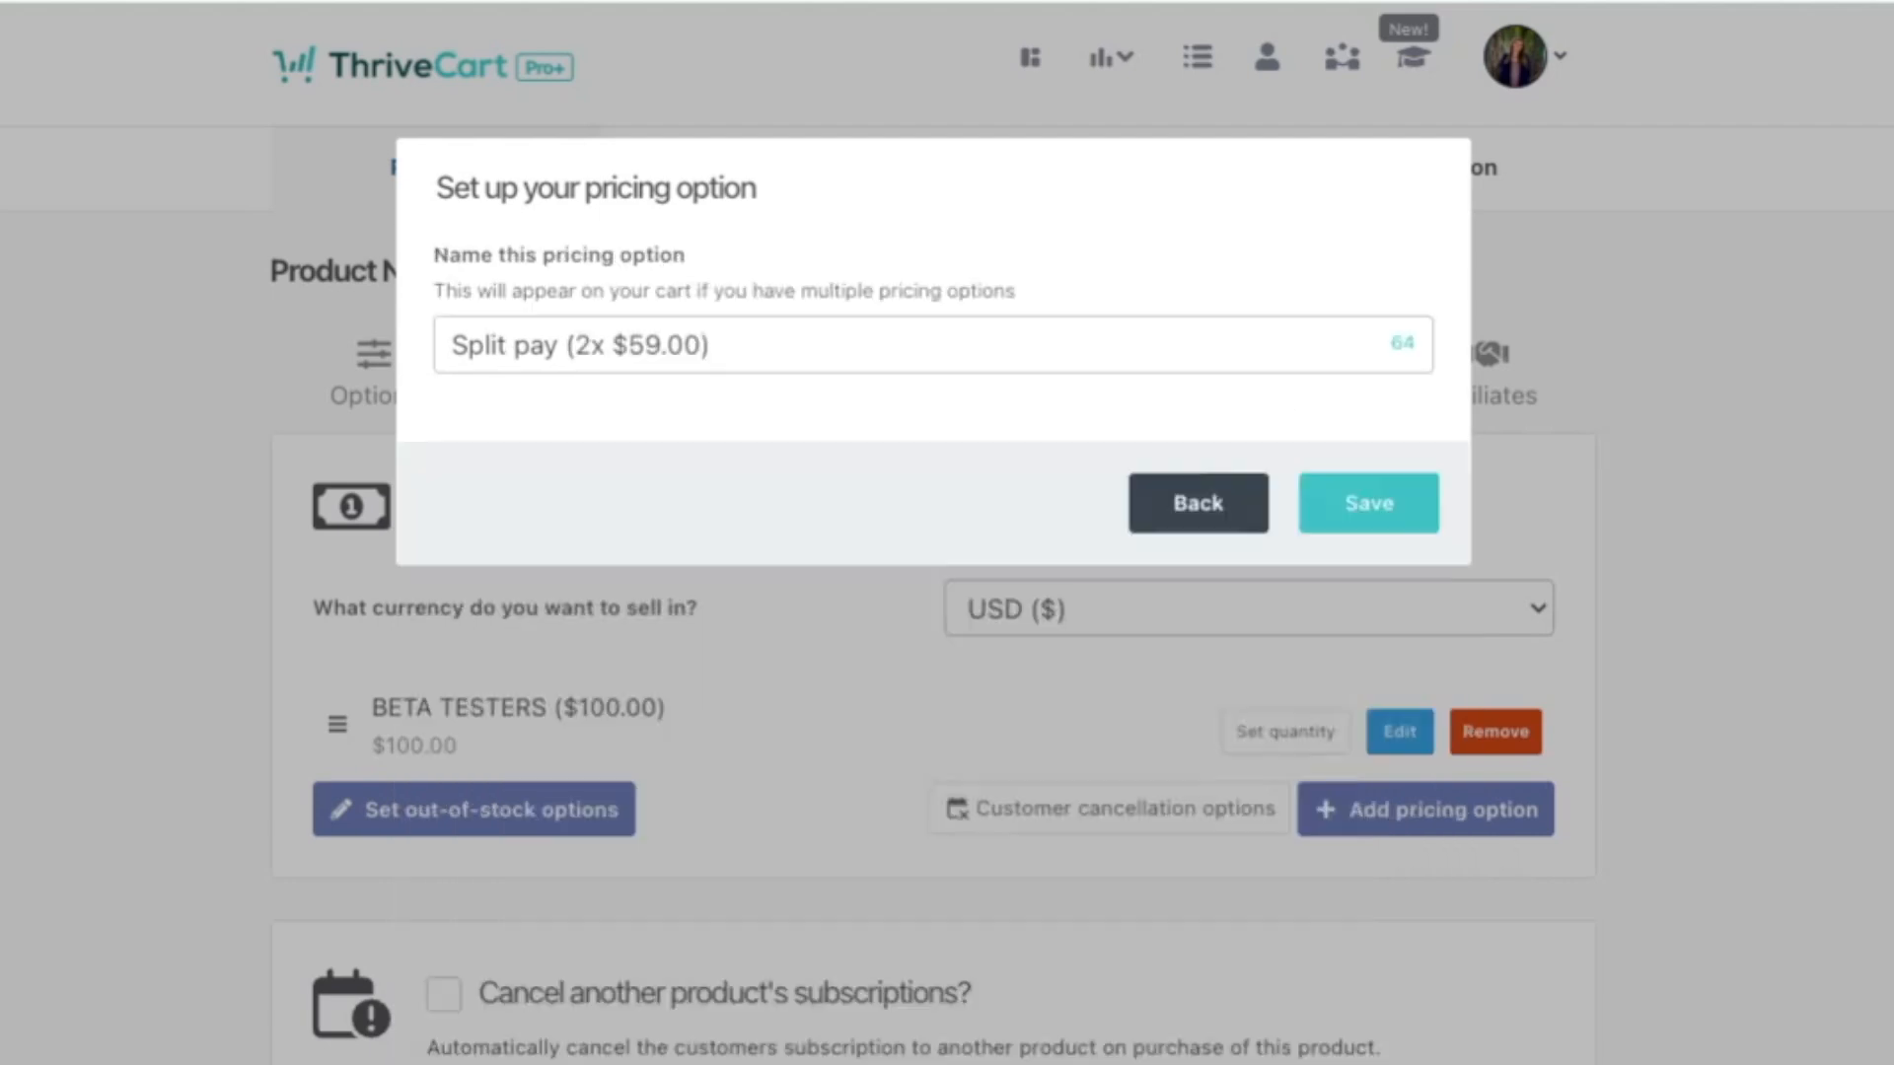
pyautogui.click(582, 347)
pyautogui.click(549, 348)
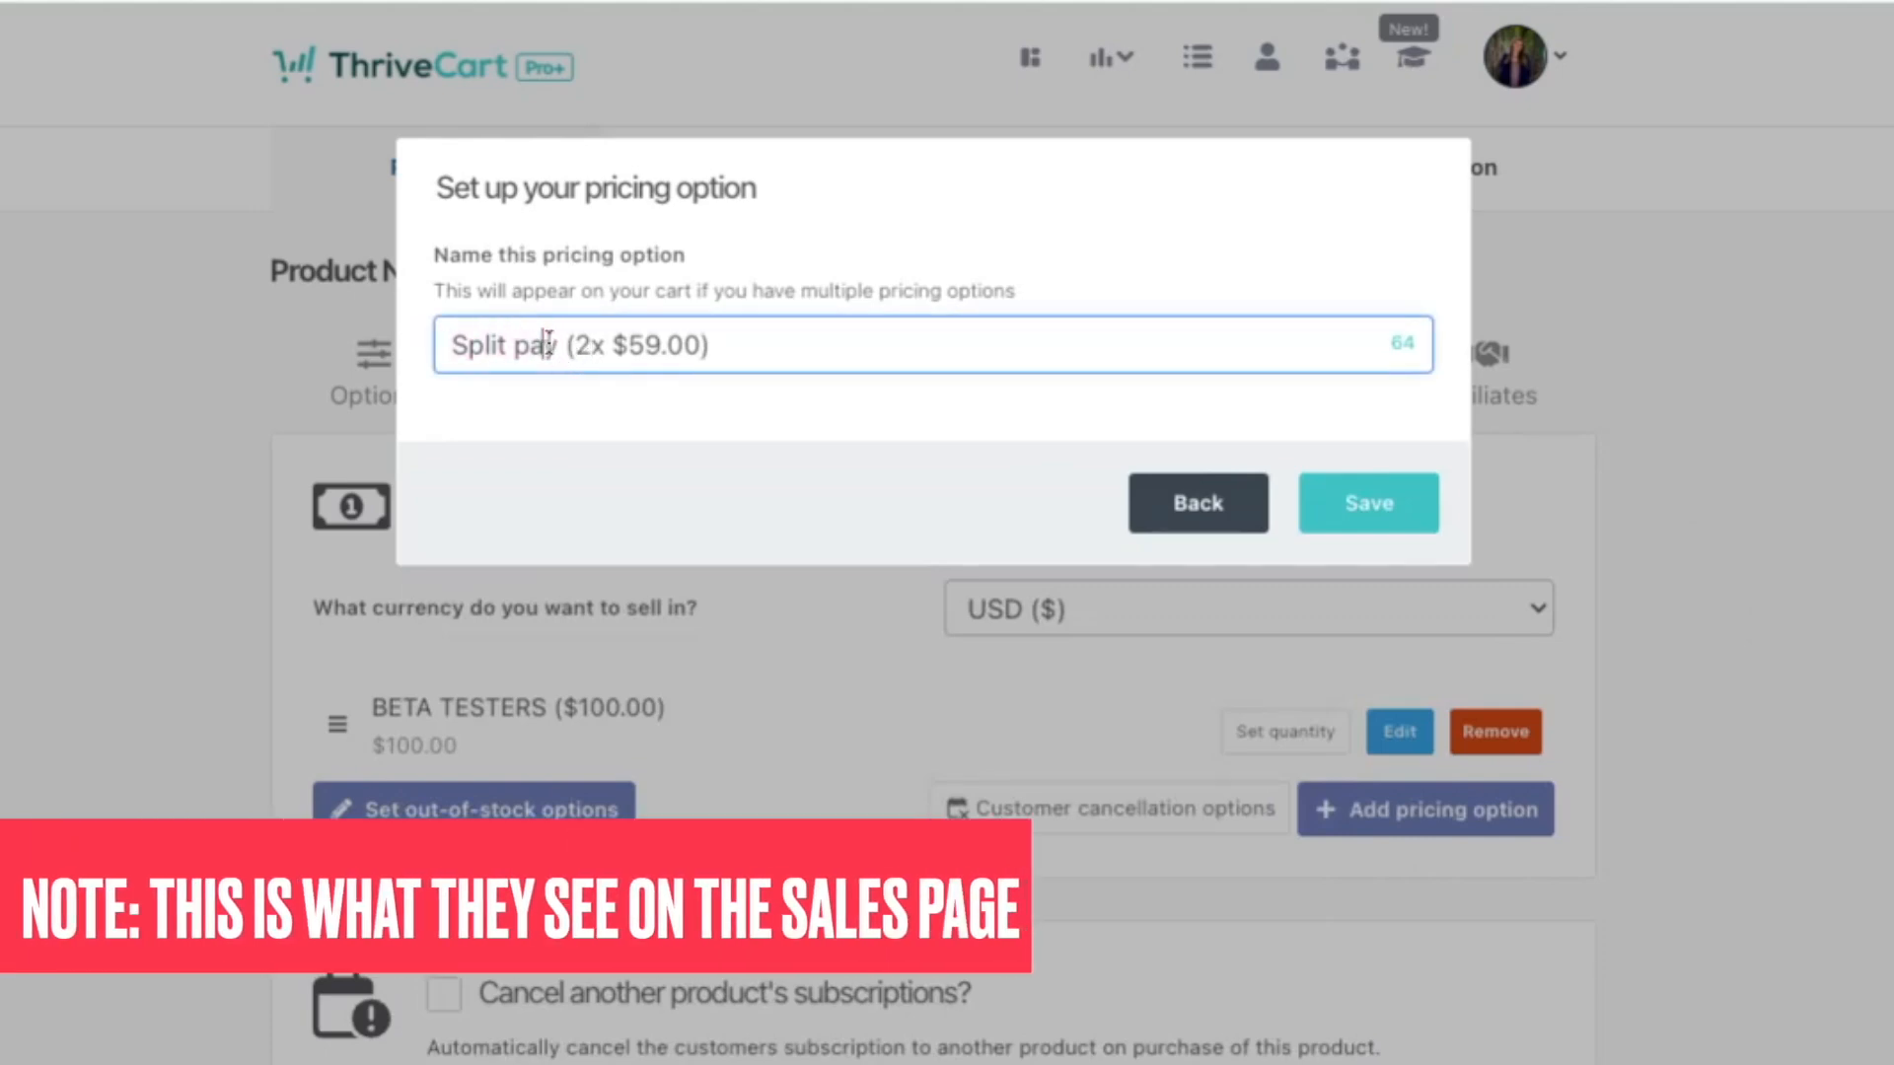
pyautogui.click(702, 501)
pyautogui.click(1399, 530)
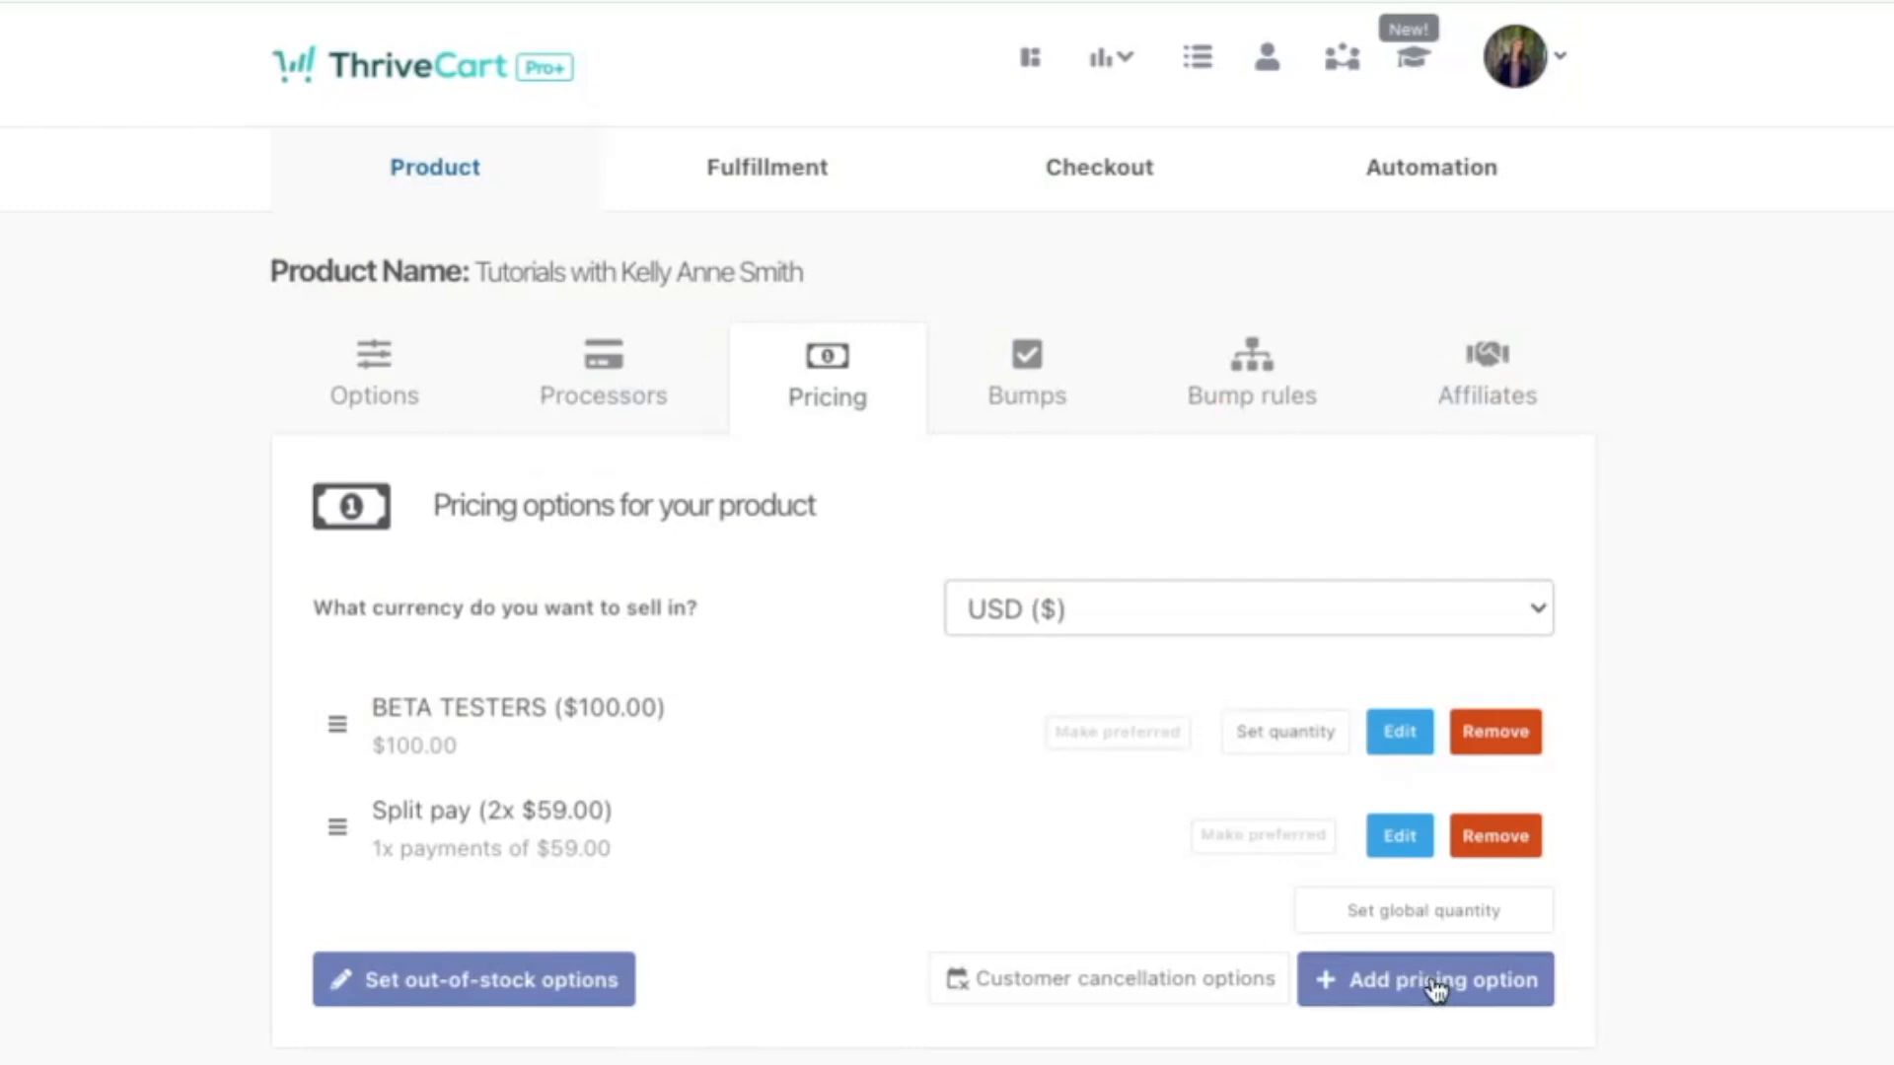
# Add and save a split-pay pricing option with 6 payments of $20, sending the purchase email on recurring payments too
pyautogui.click(1432, 979)
pyautogui.click(691, 302)
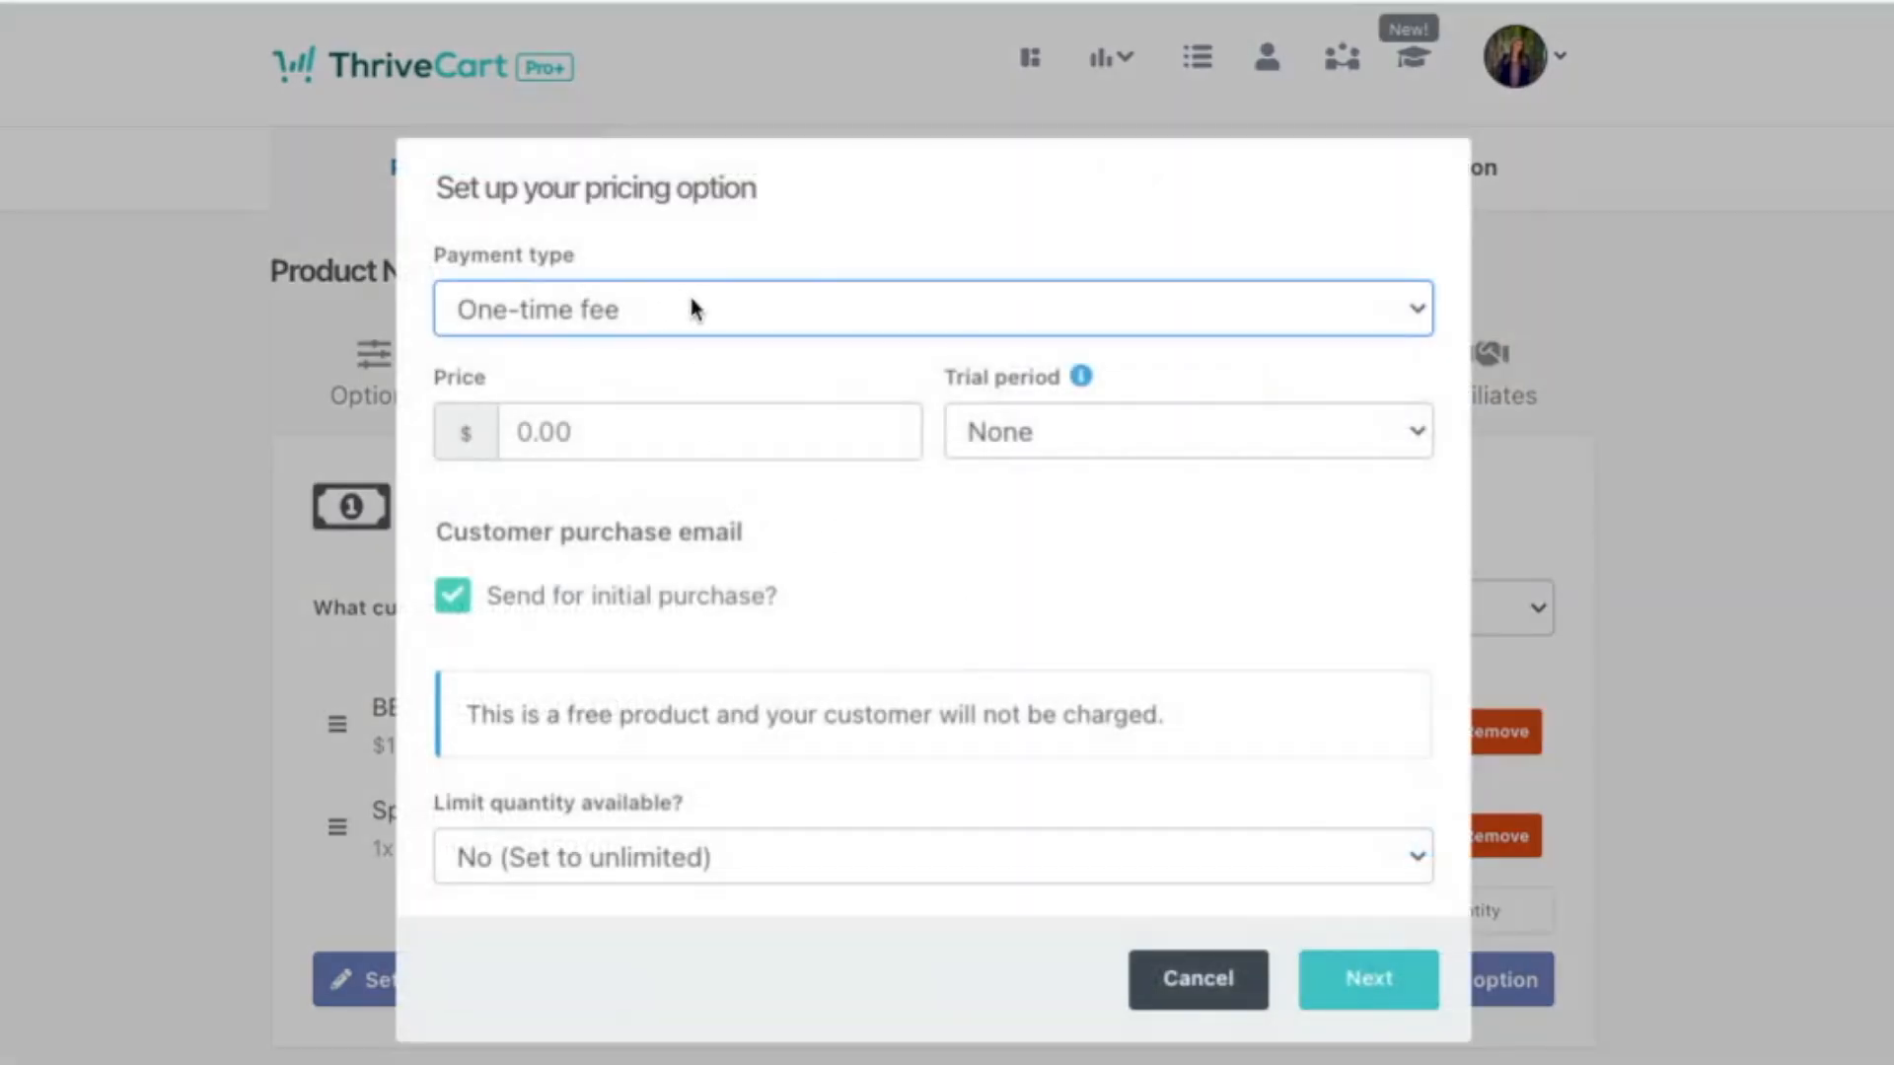
pyautogui.click(691, 395)
pyautogui.click(666, 434)
pyautogui.click(1045, 432)
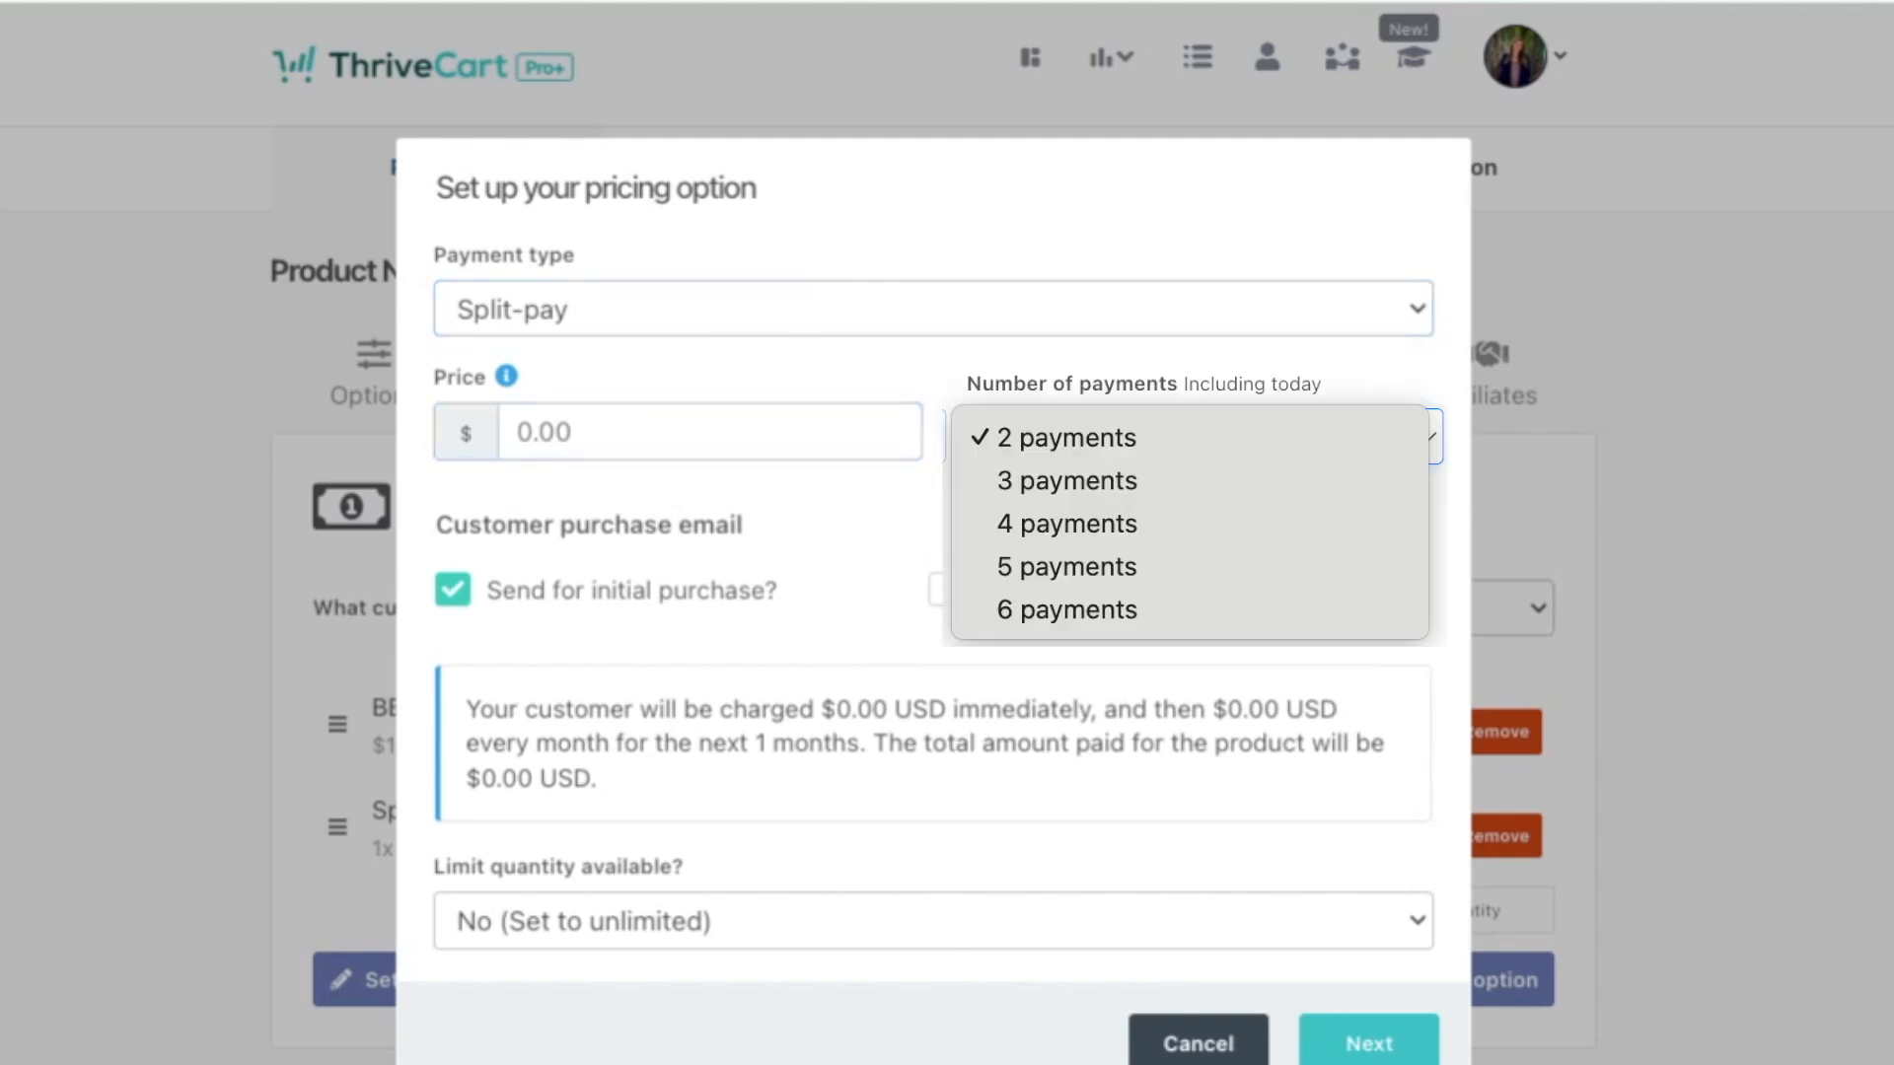
pyautogui.click(773, 431)
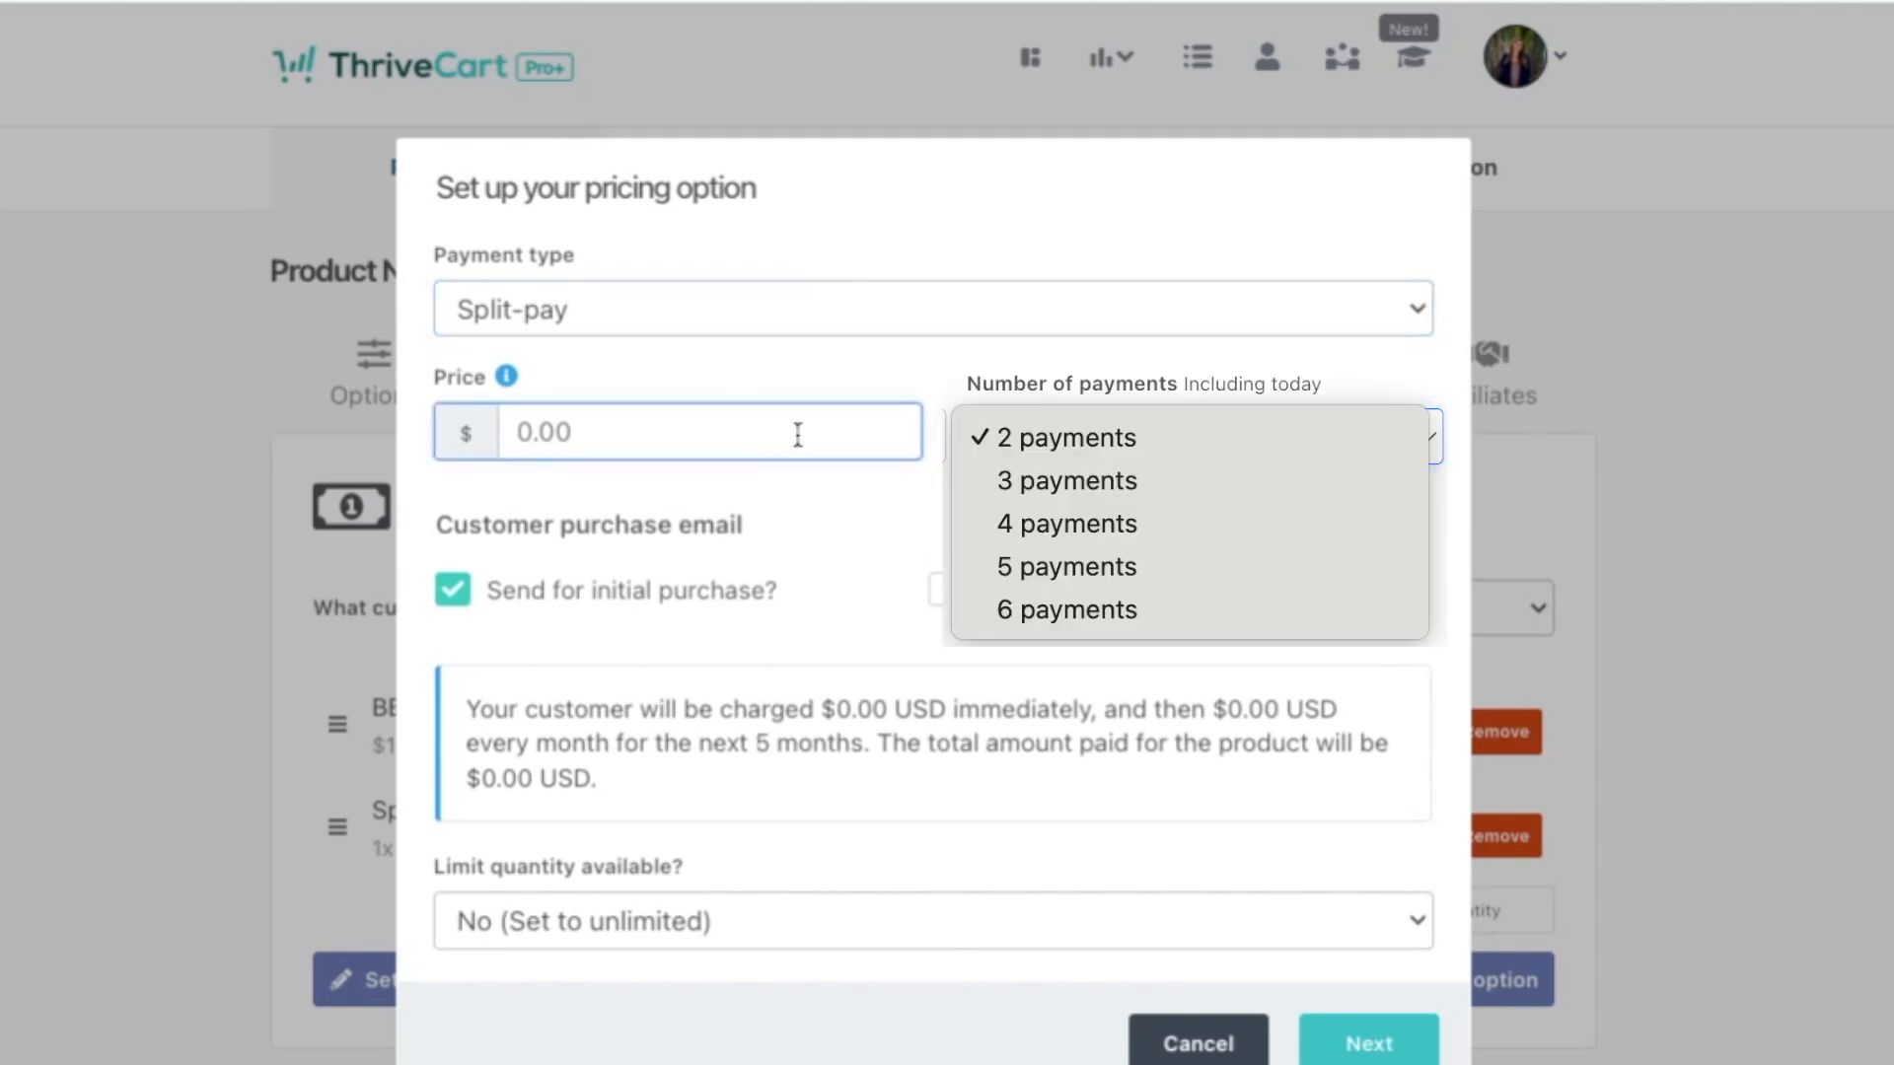
pyautogui.write('20')
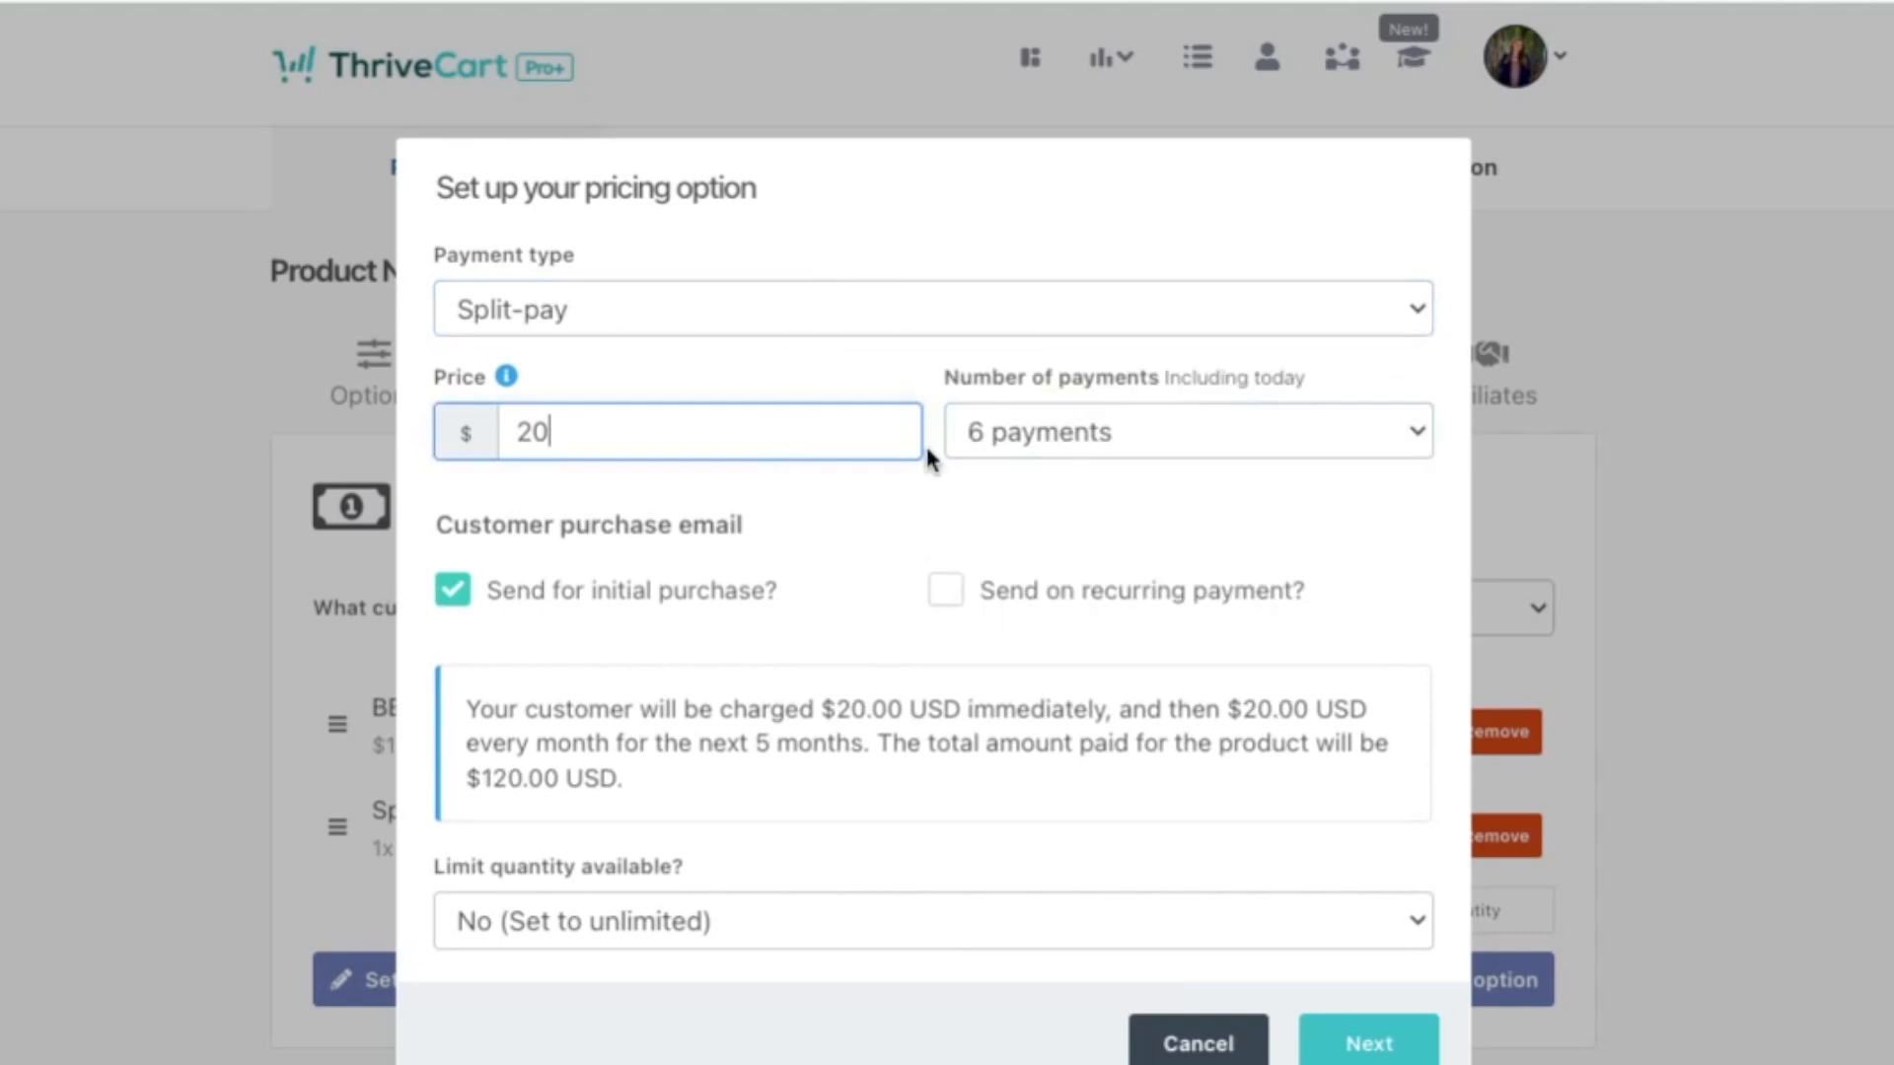
pyautogui.click(1008, 602)
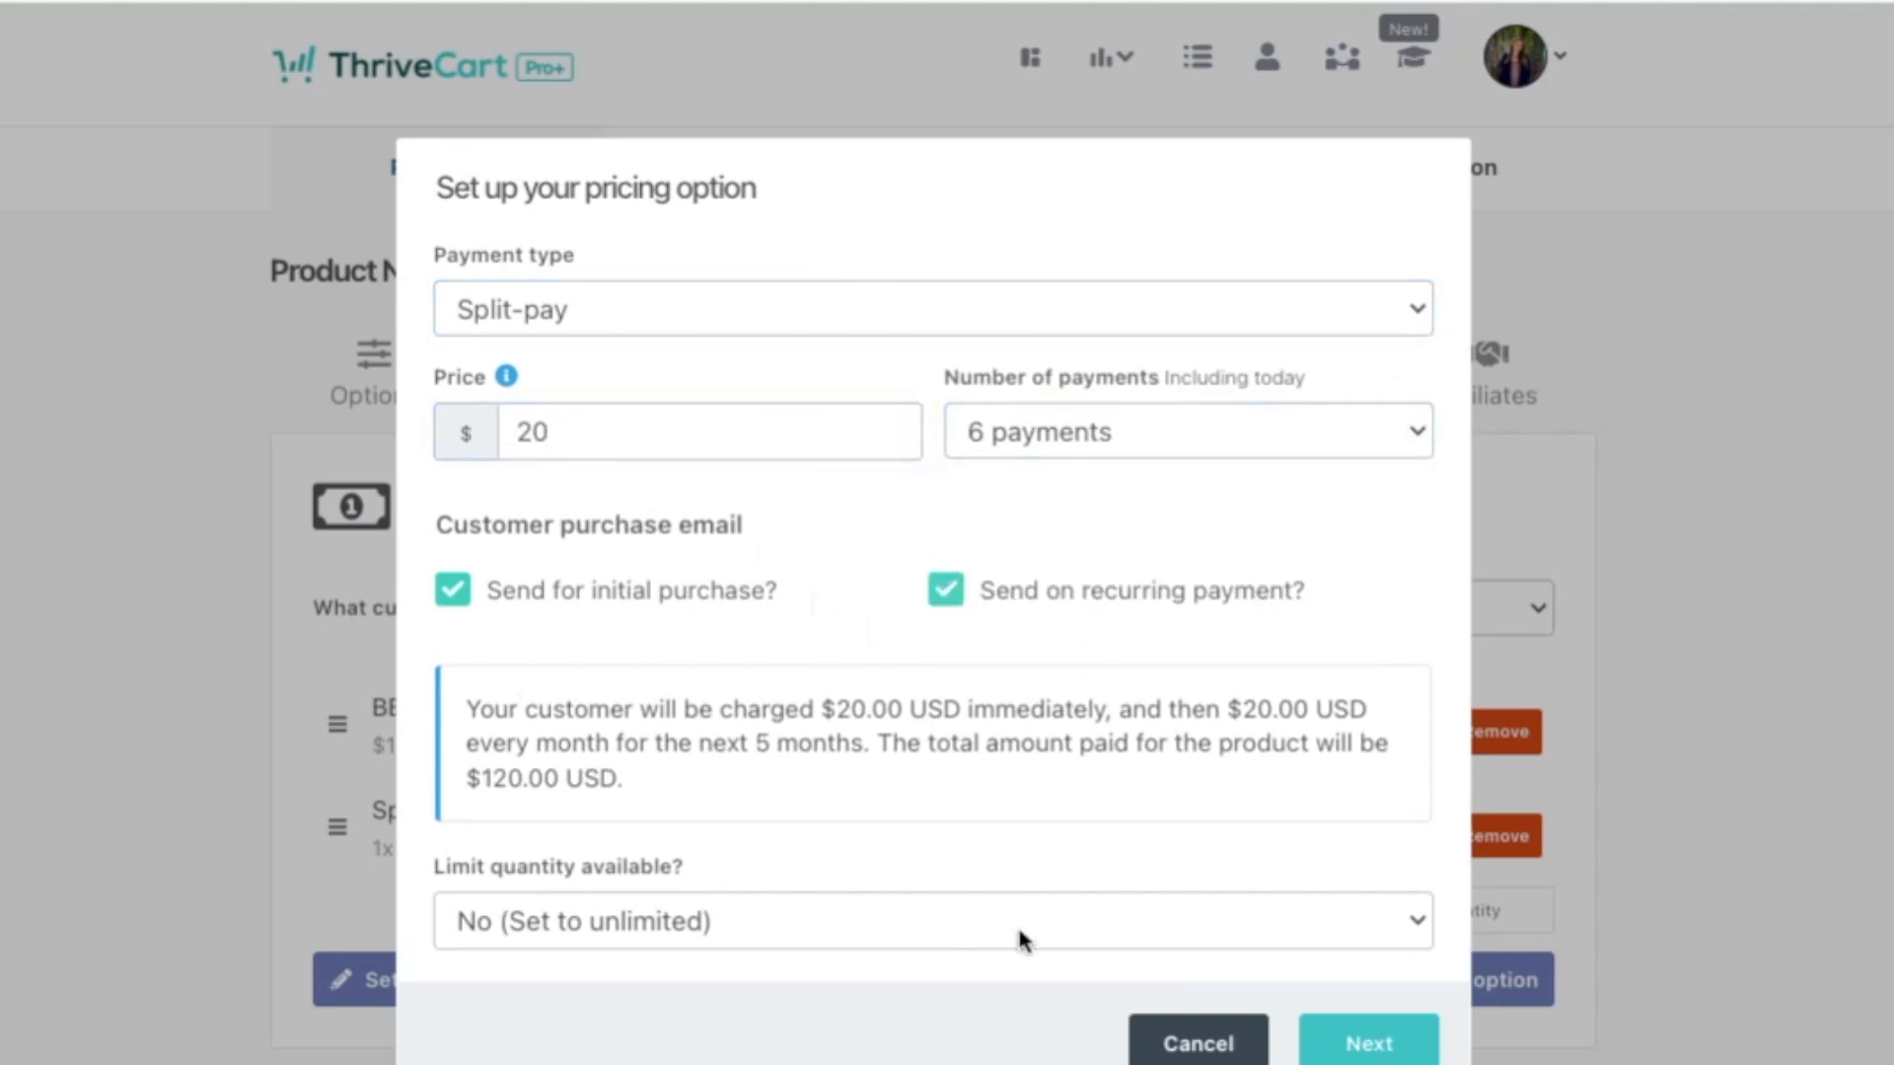
pyautogui.click(1361, 1041)
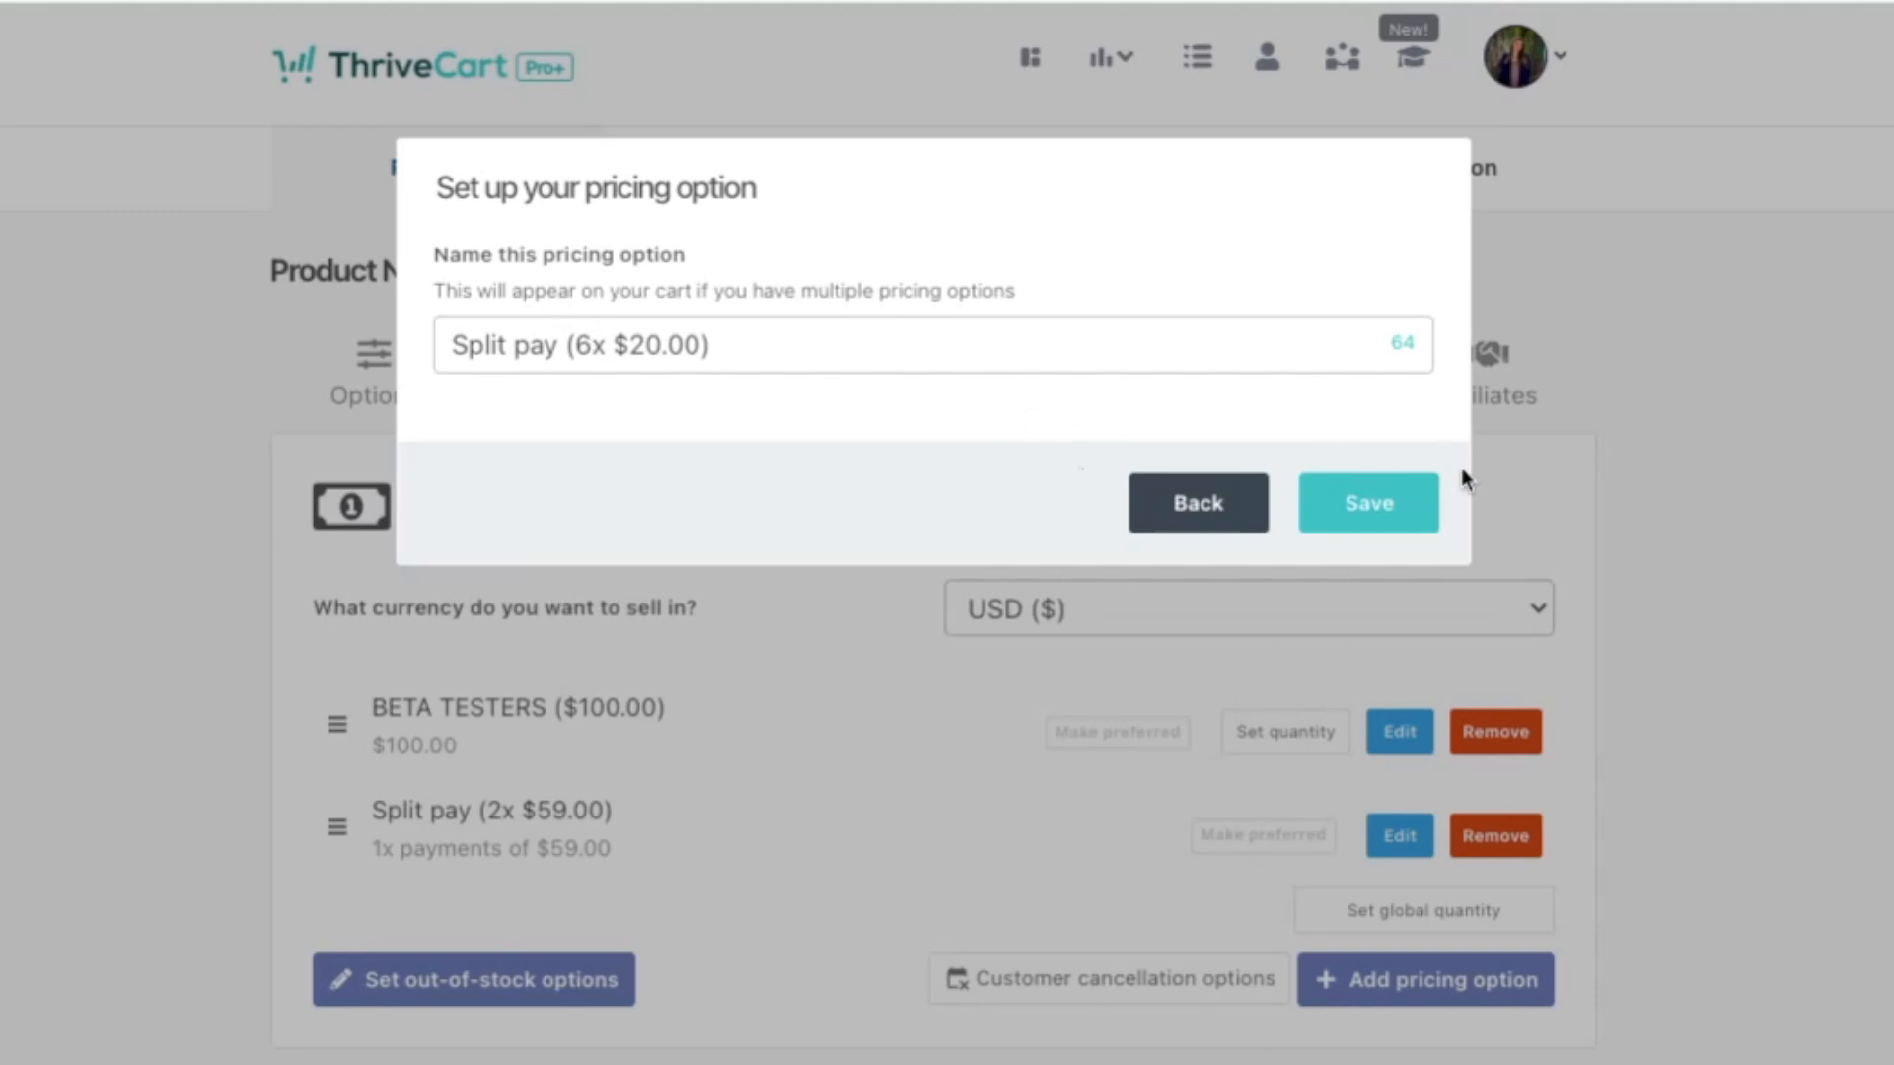
pyautogui.click(1412, 520)
# Rename the 6-payment pricing option to MOST FLEXIBLE (6x $20.00) and save it
pyautogui.click(1406, 947)
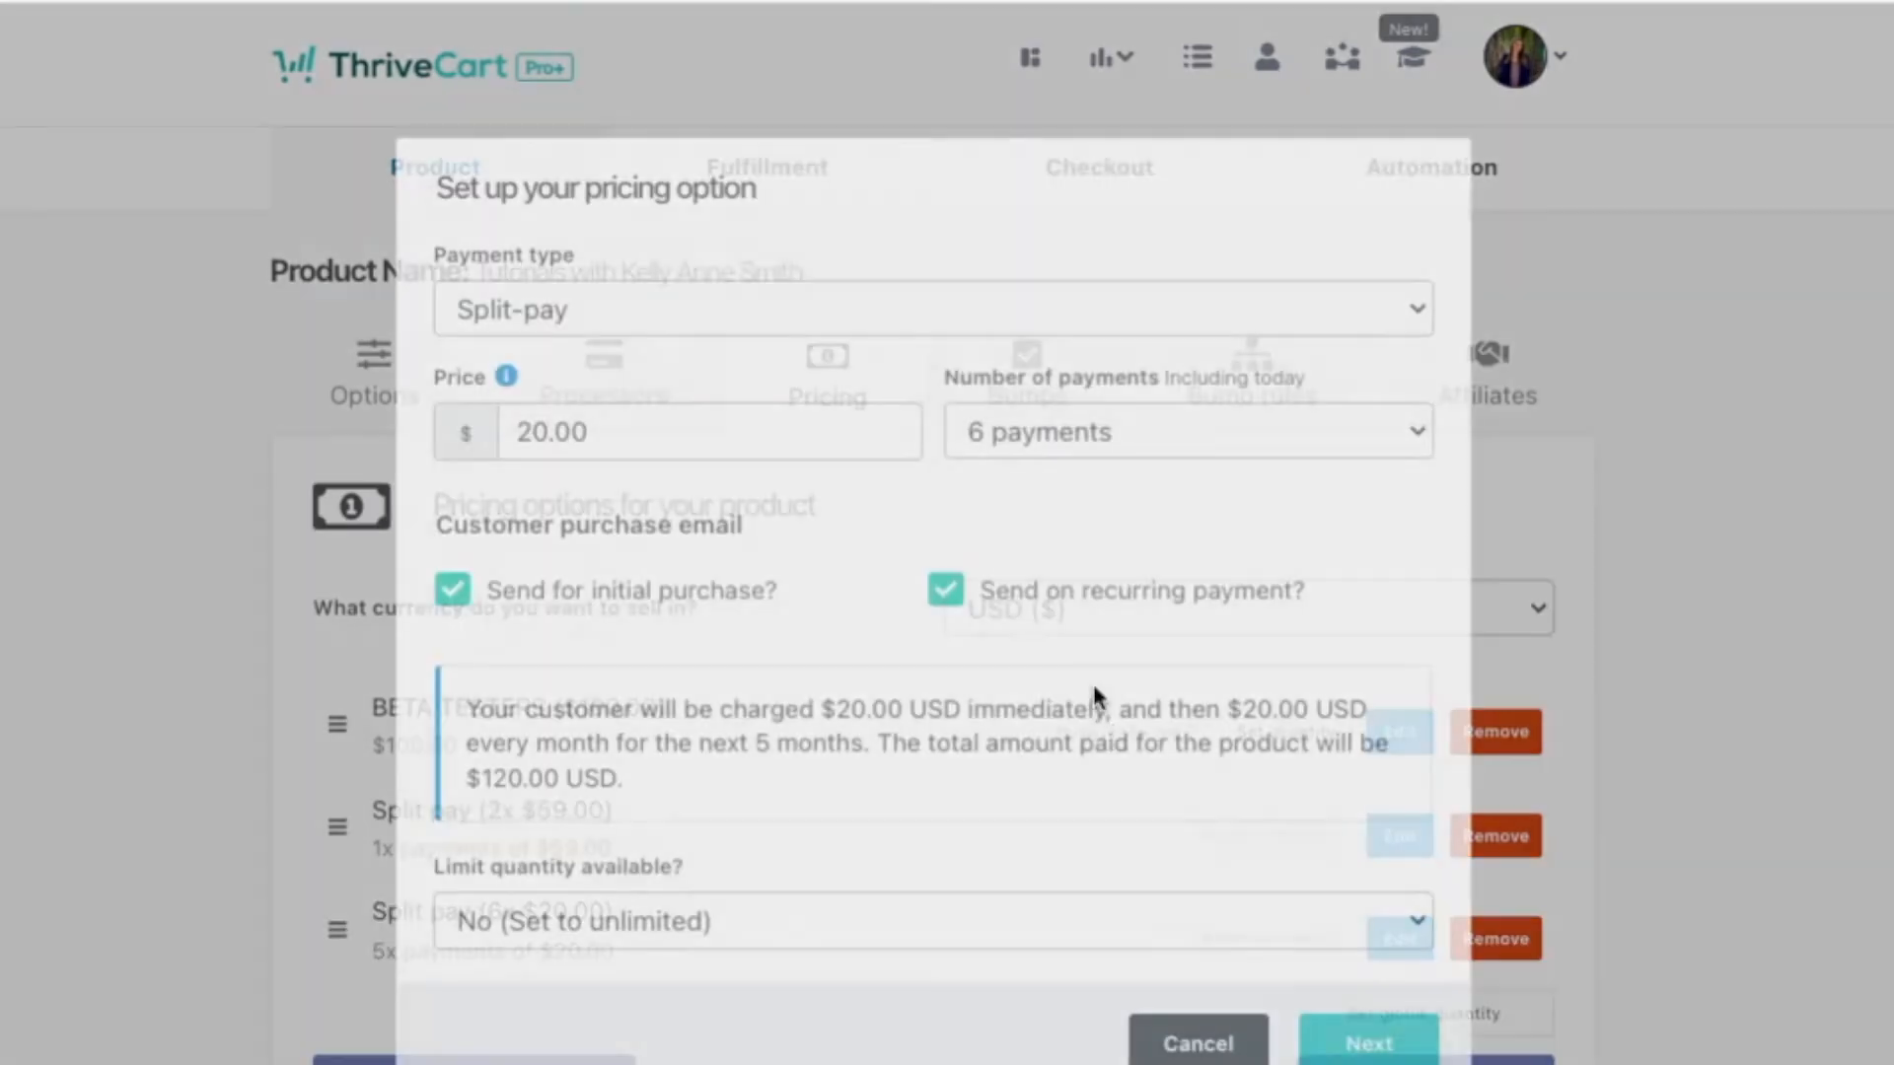
pyautogui.click(1378, 1044)
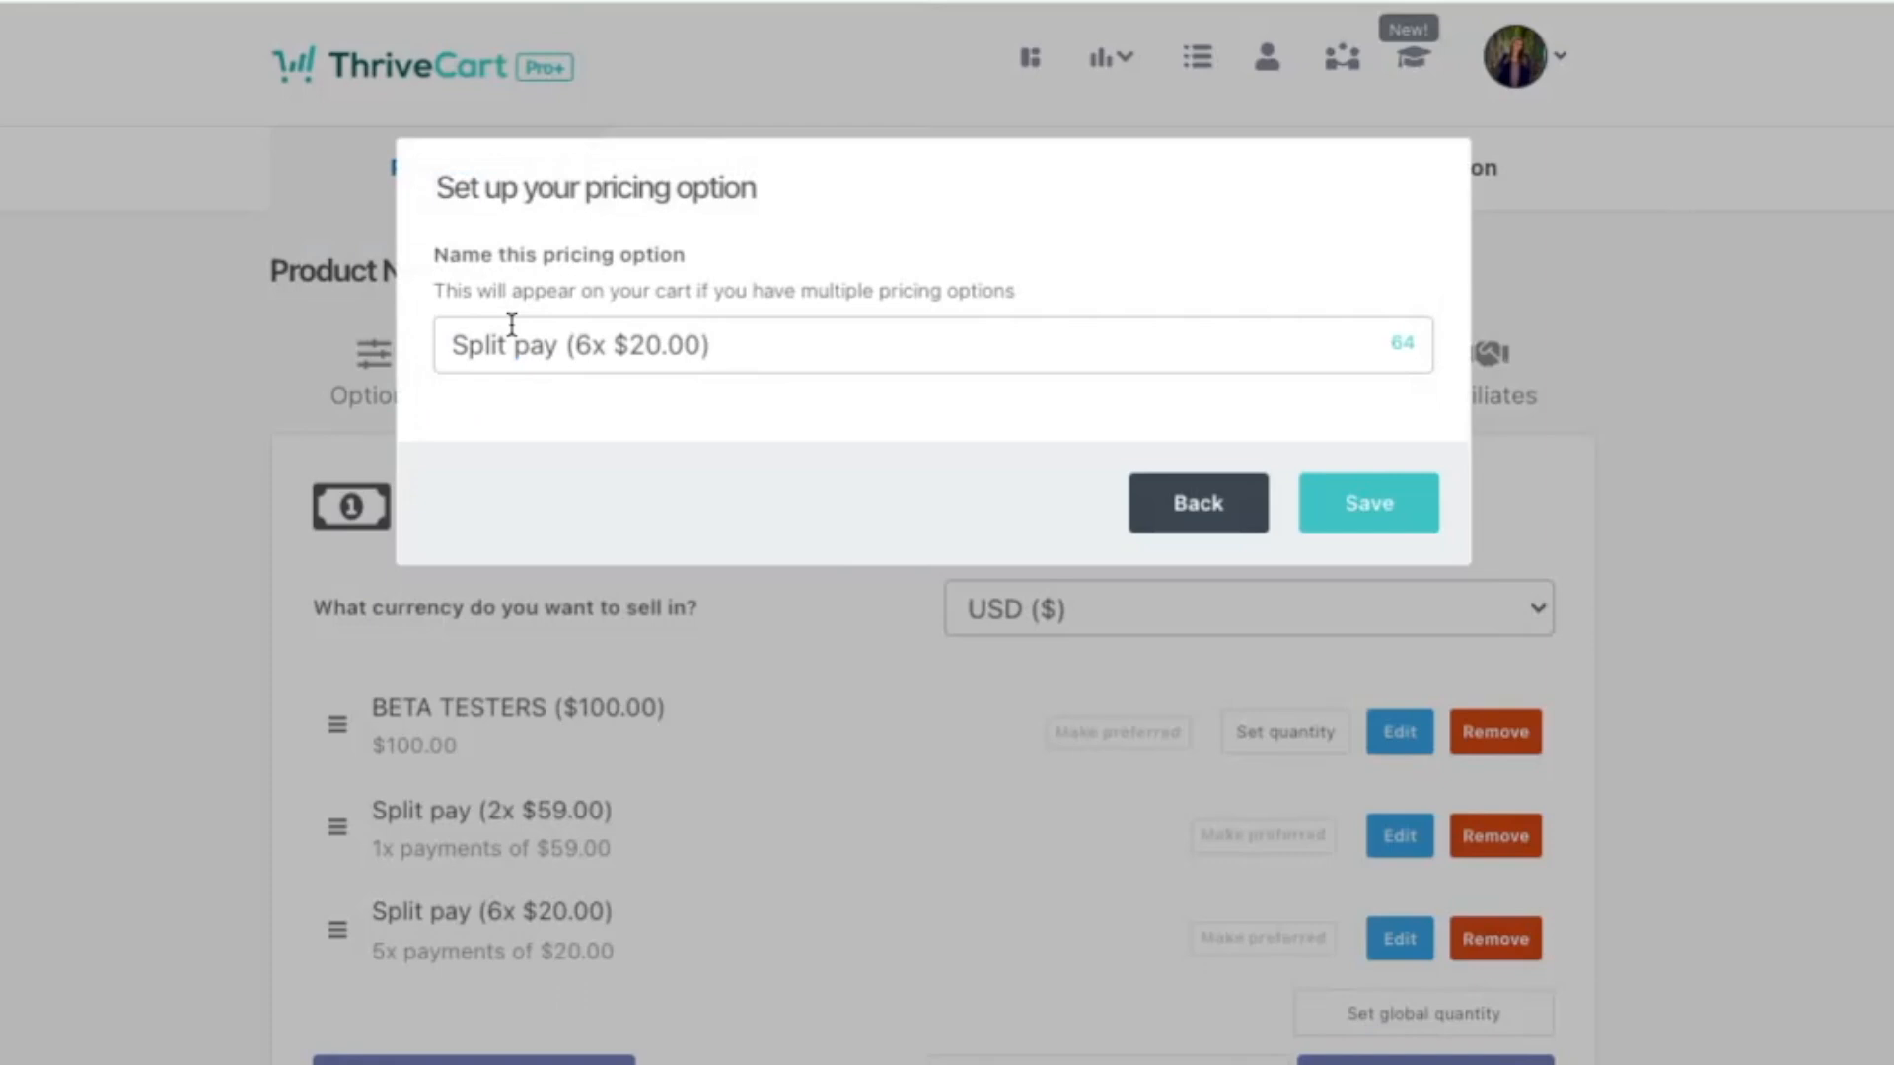
pyautogui.click(544, 345)
pyautogui.hotkey('shift', 'Home')
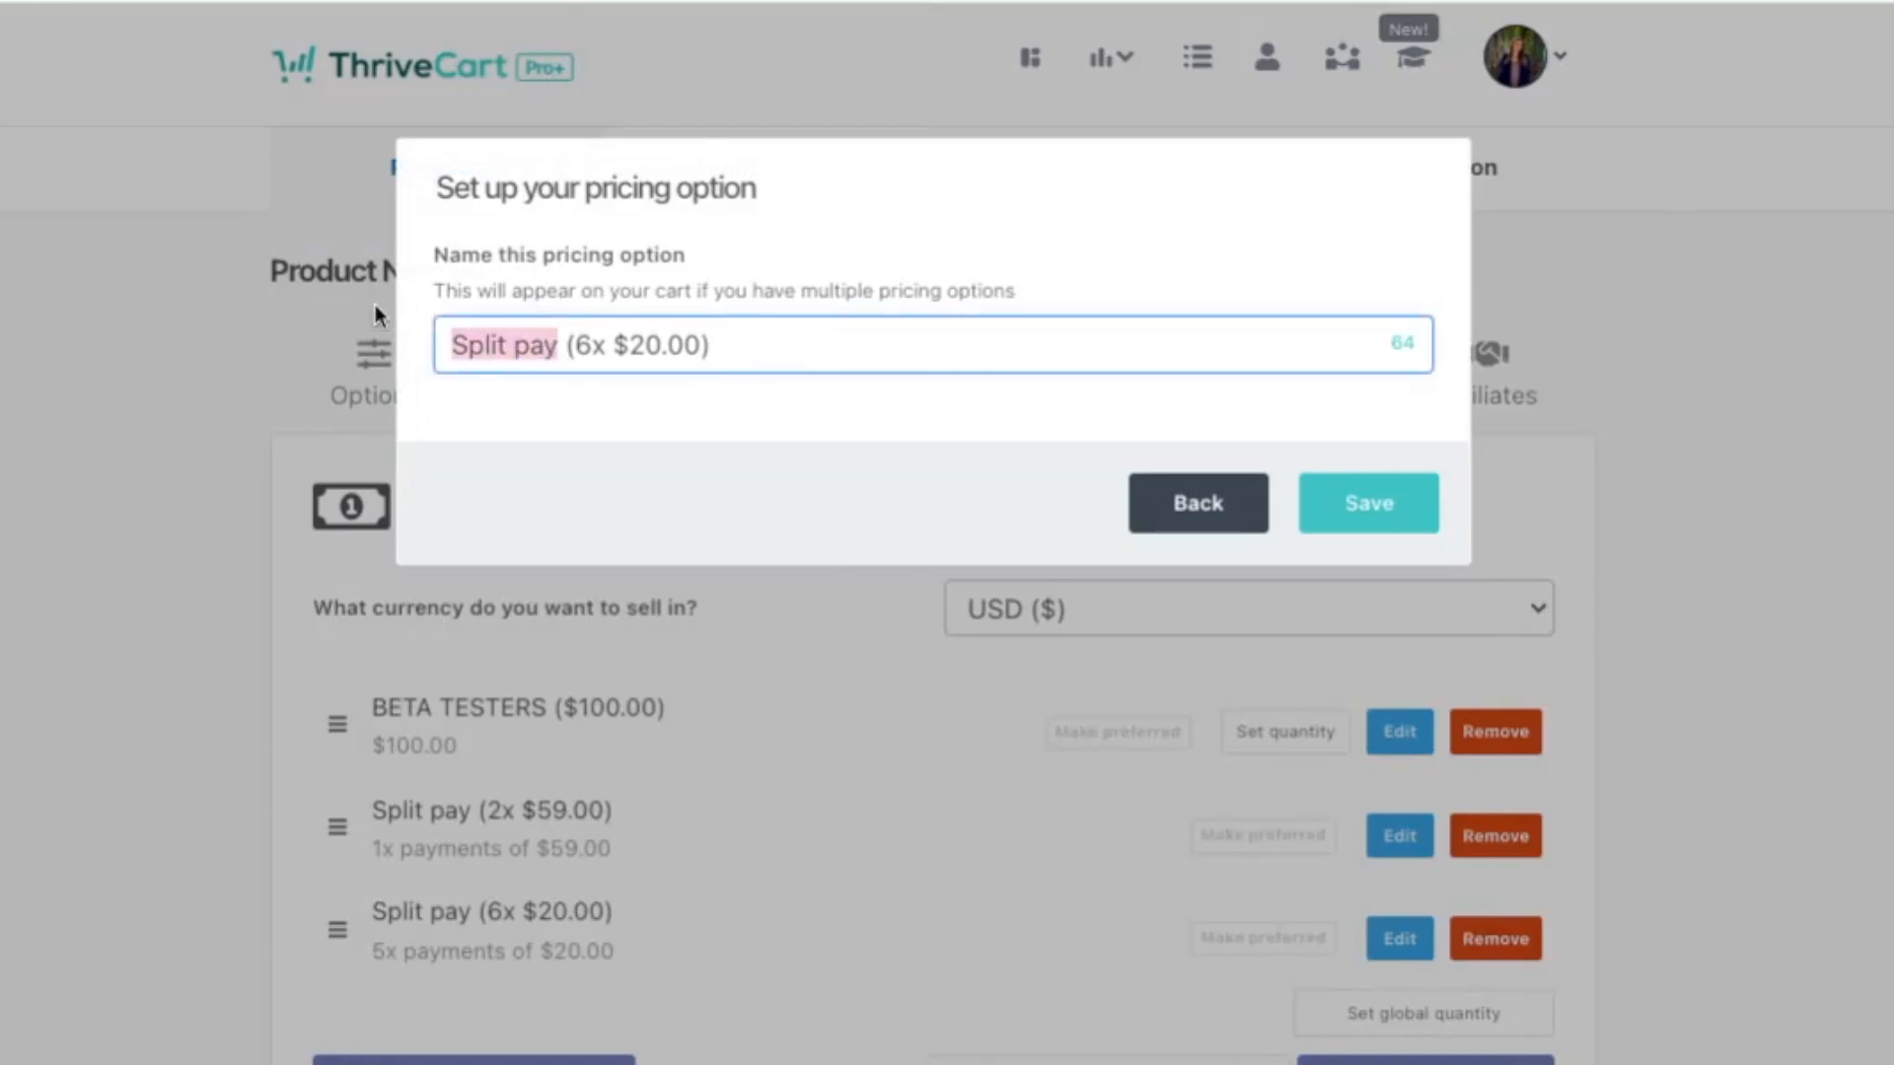
pyautogui.write('MOST FLE')
pyautogui.write('XIBLE')
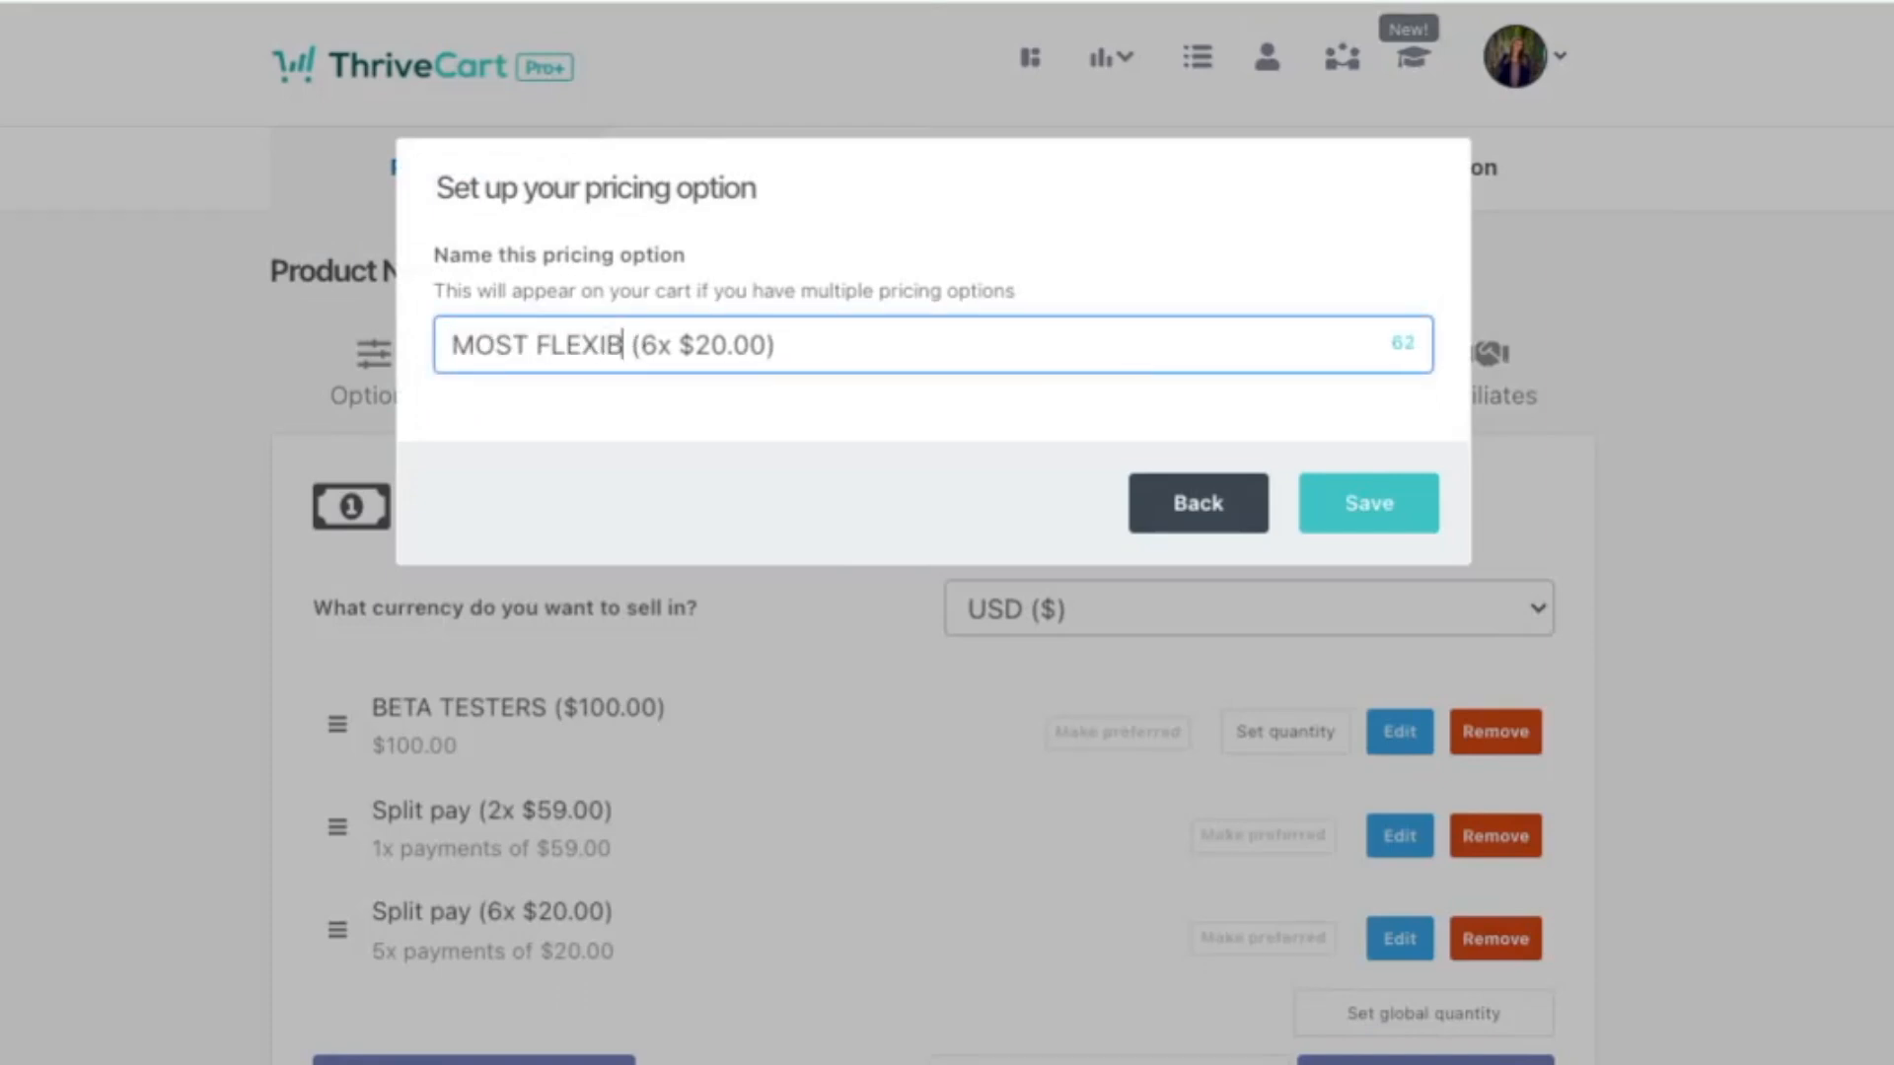
pyautogui.press('Return')
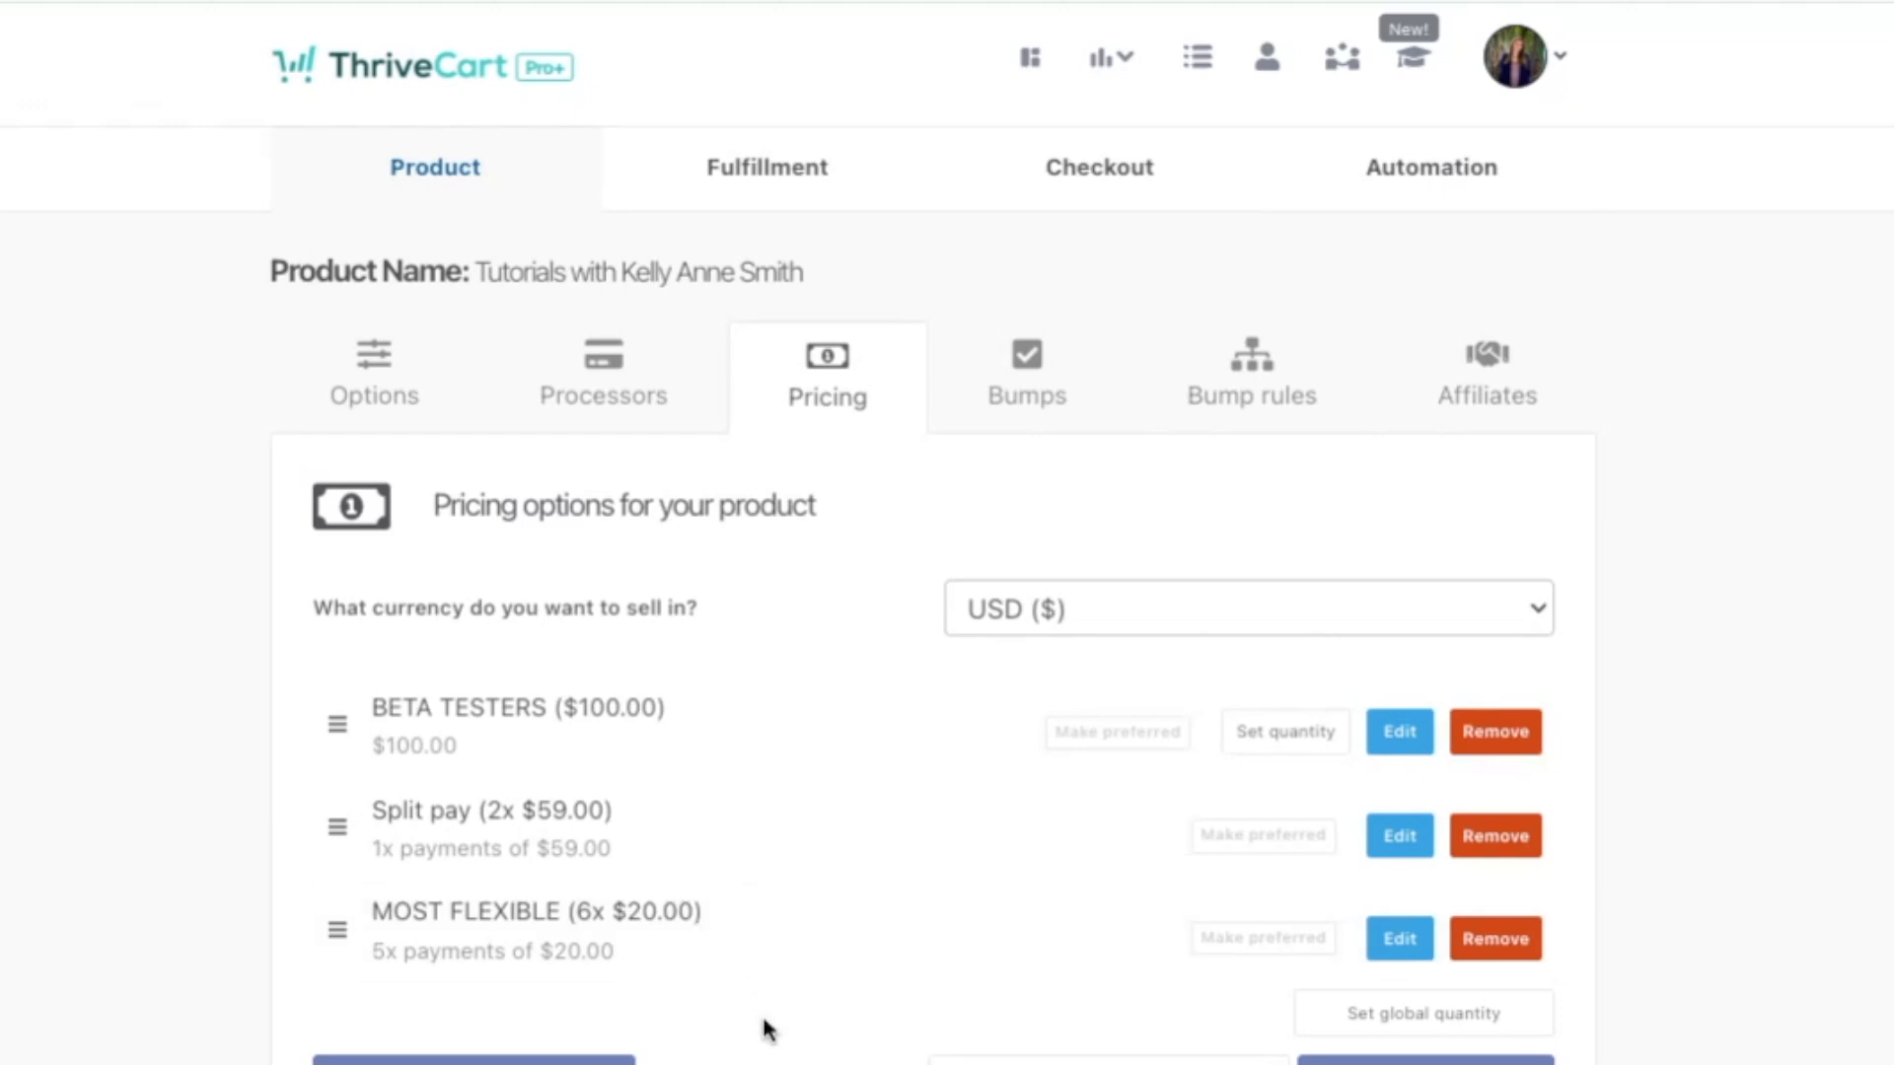
# Try setting up sales tax for the product with ThriveCart simple sales tax, the Software category and no collection overrides
pyautogui.scroll(-5, 529, 865)
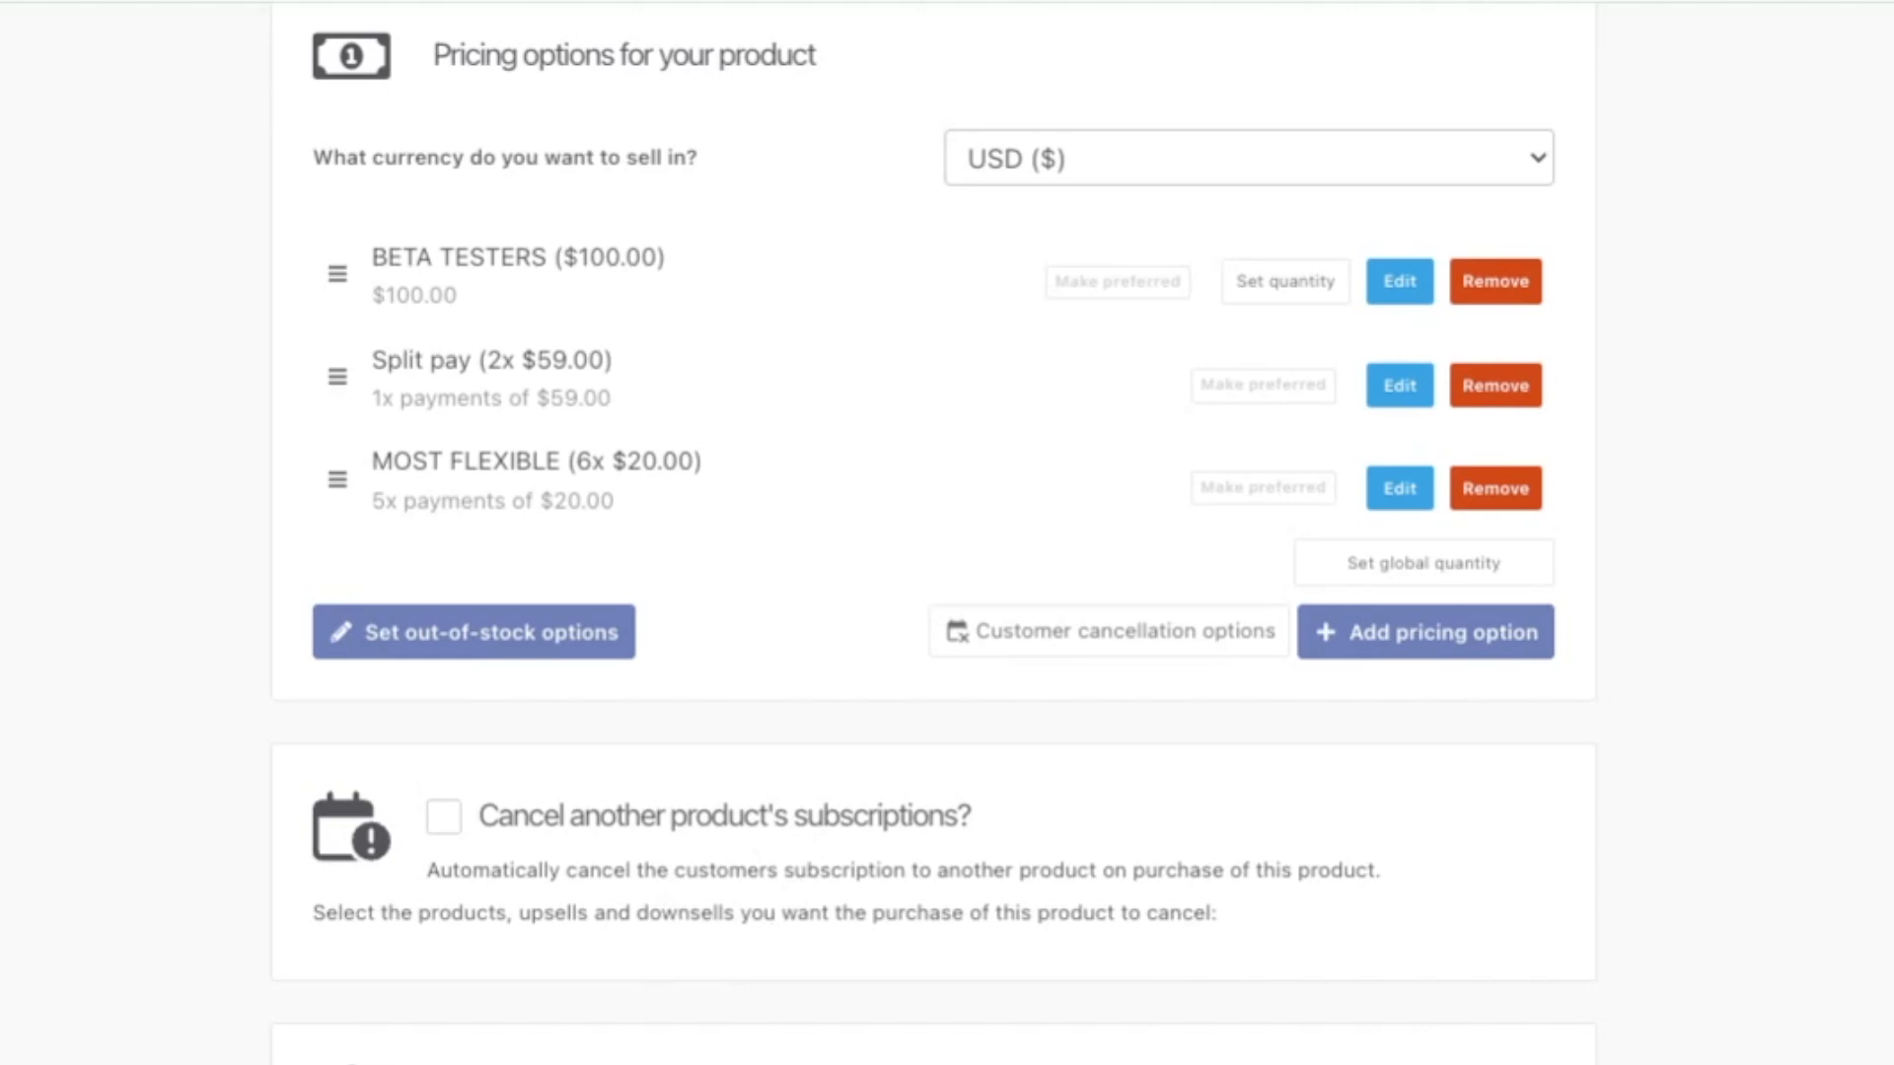
pyautogui.scroll(-2, 651, 843)
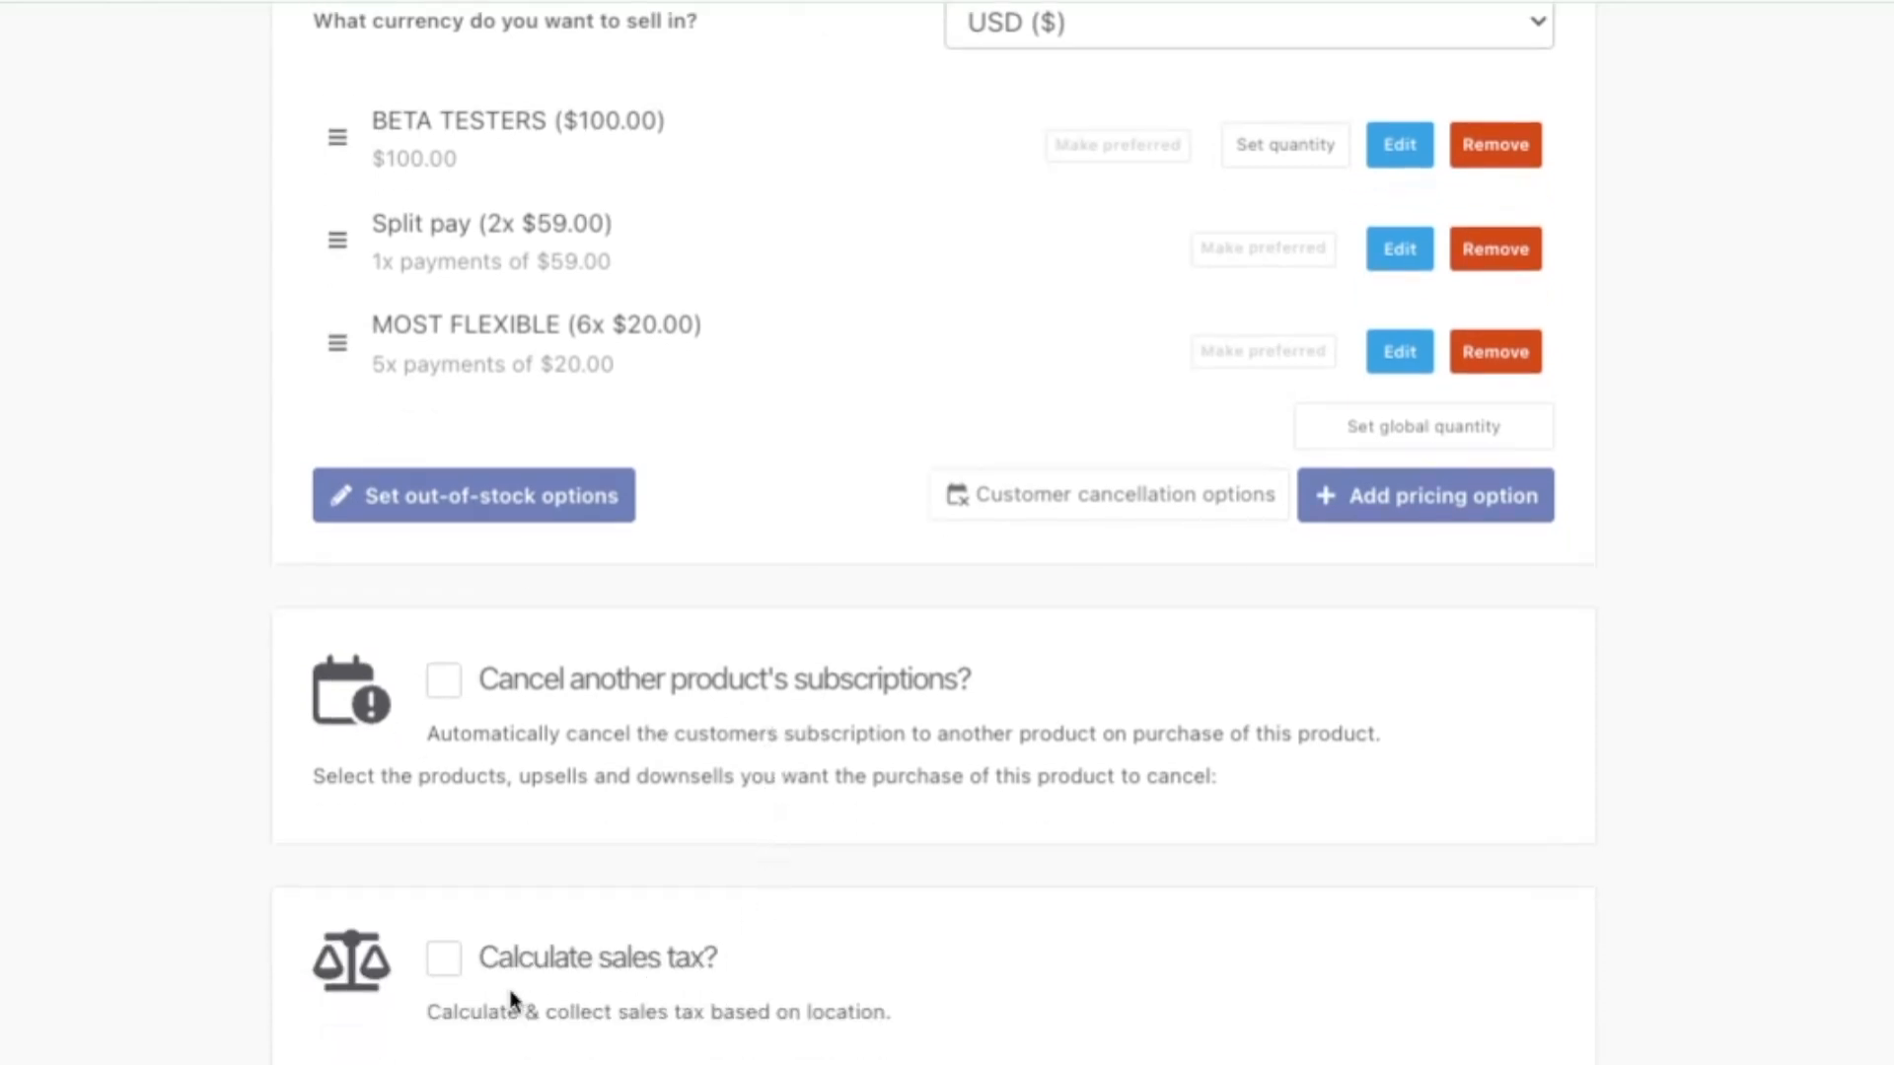
pyautogui.click(449, 969)
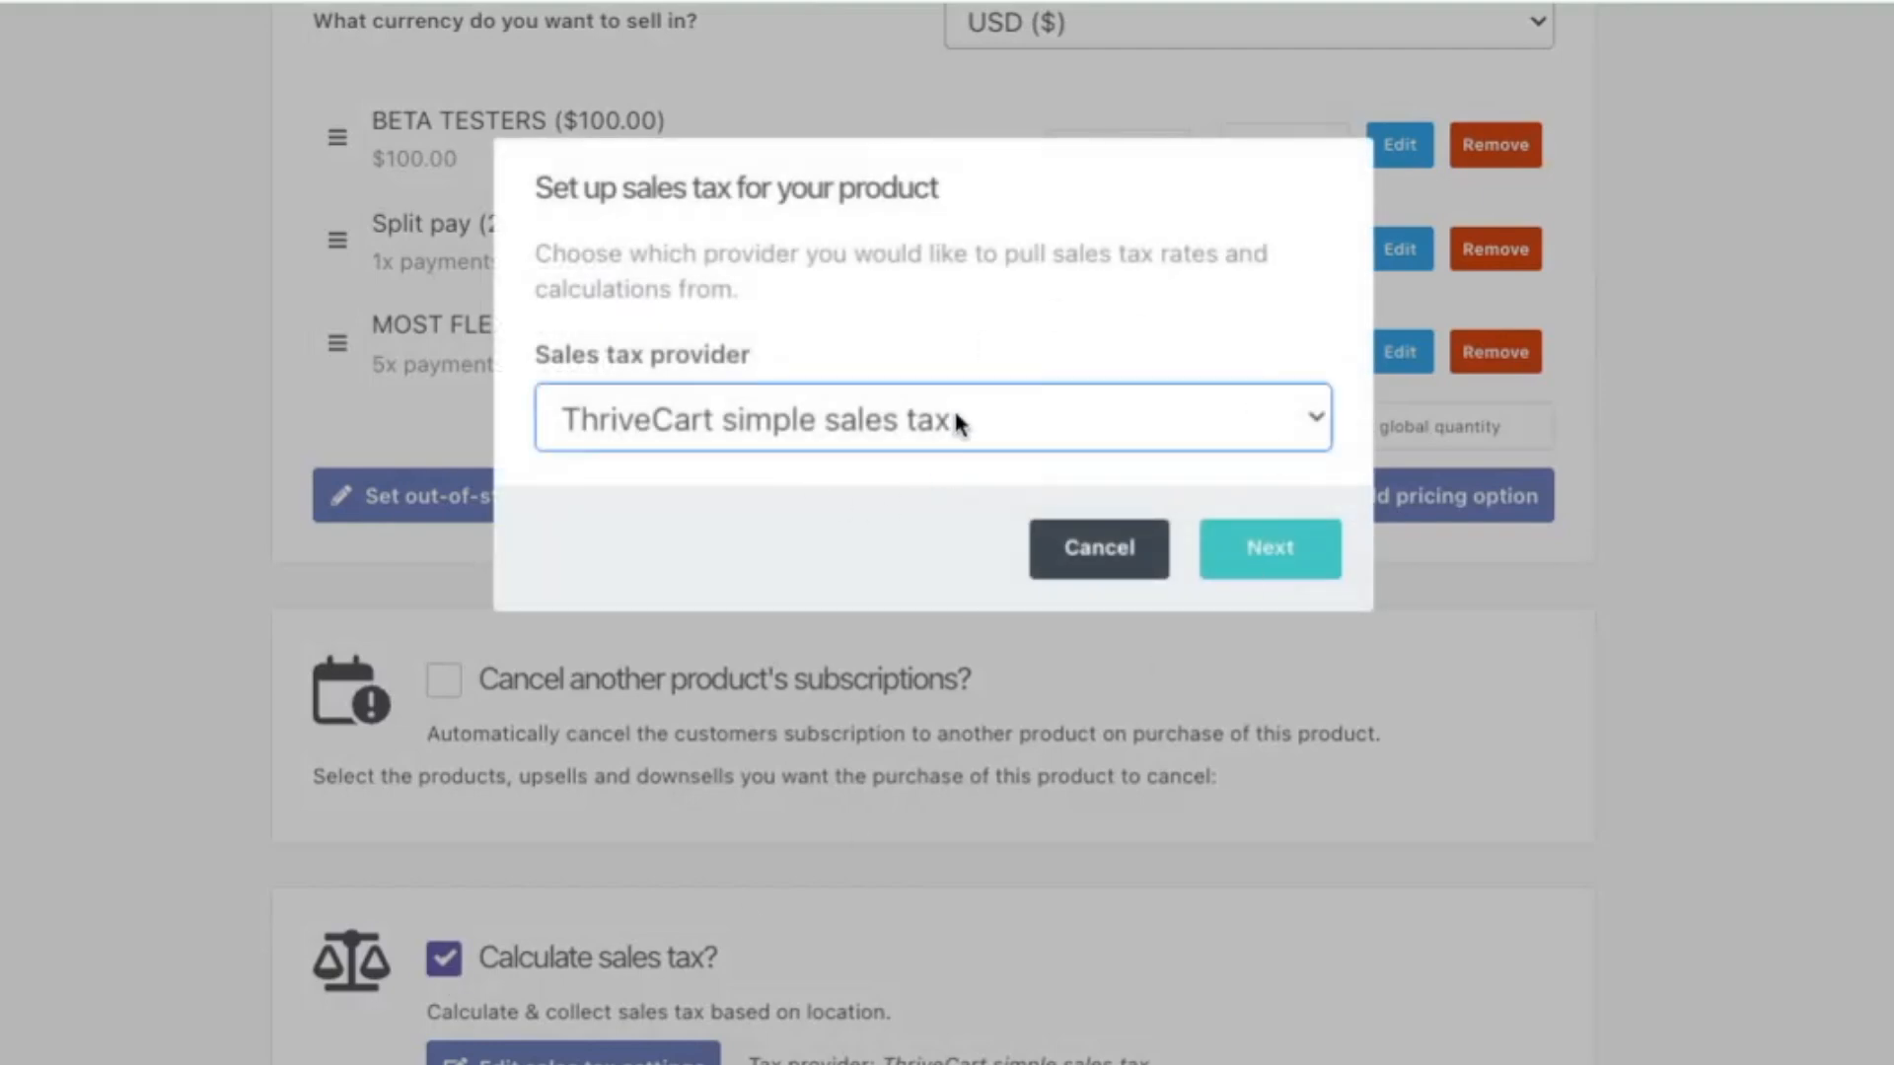
pyautogui.click(1310, 543)
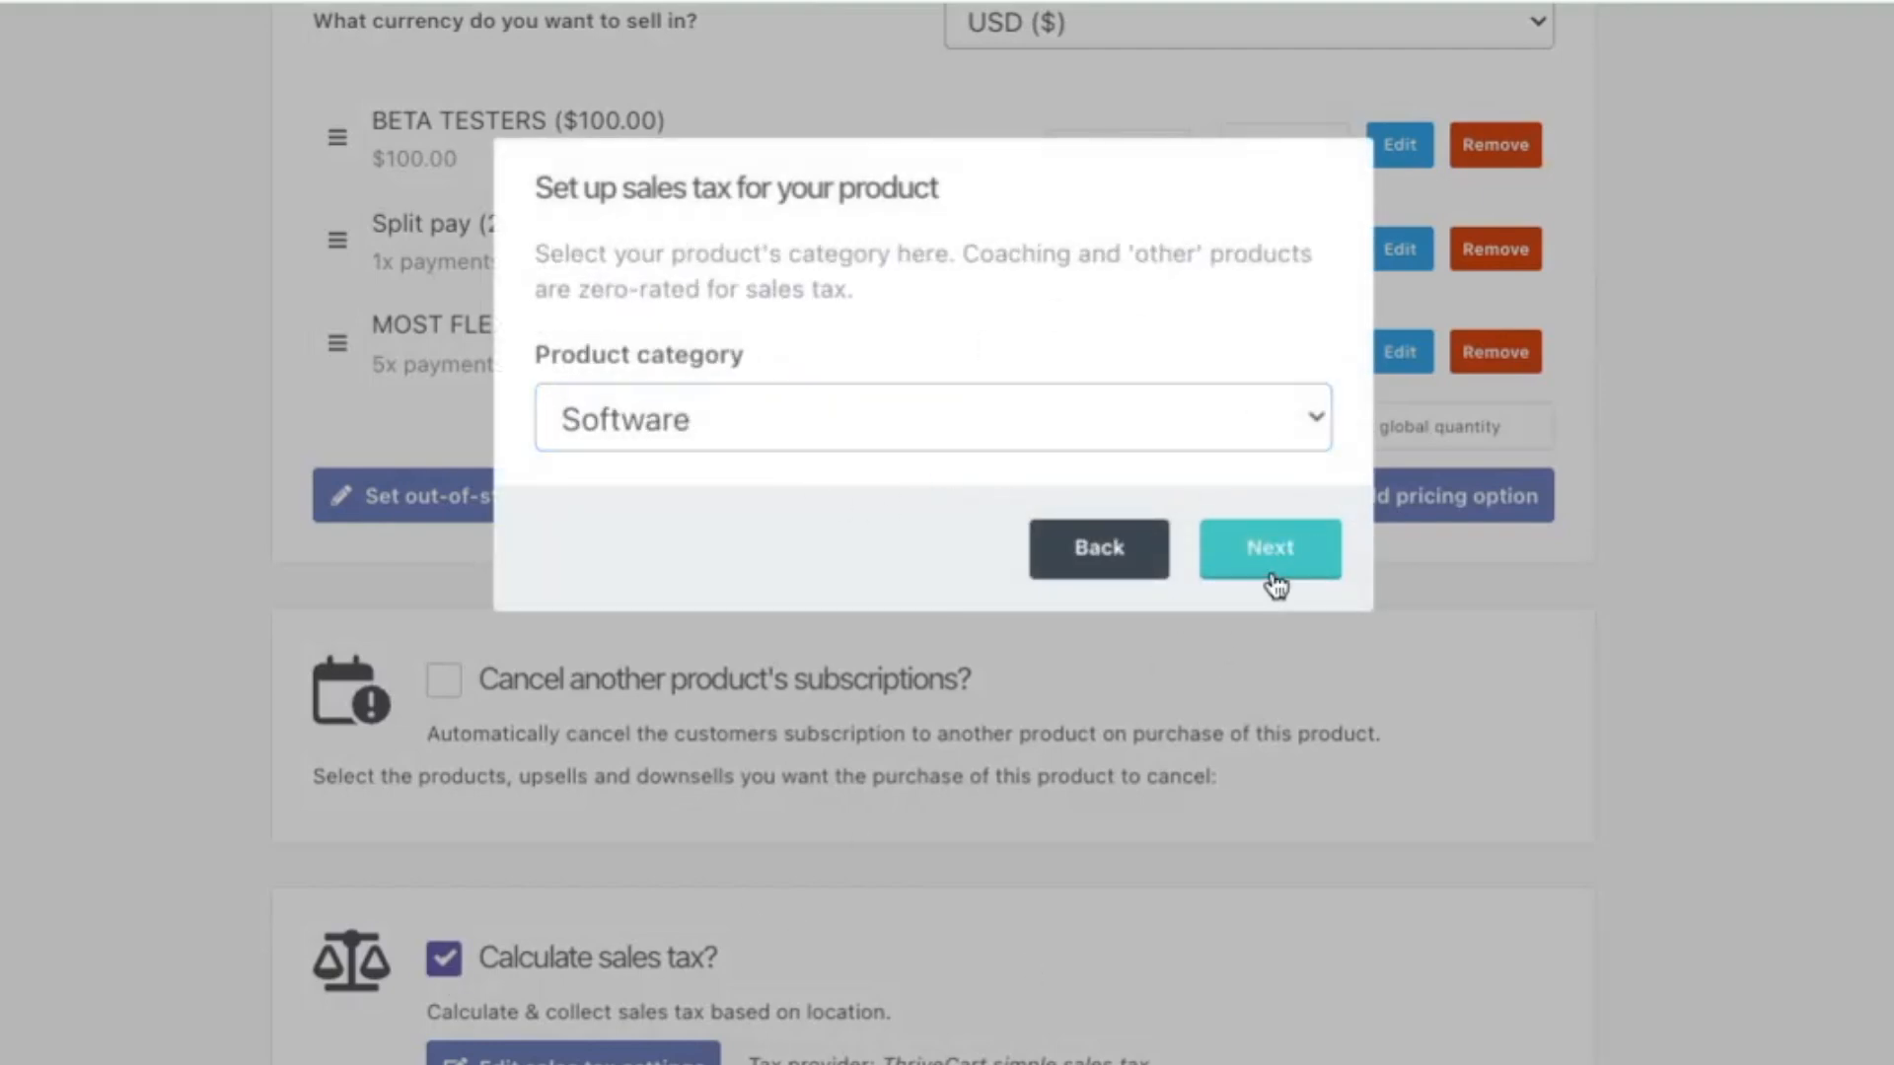
pyautogui.click(1245, 550)
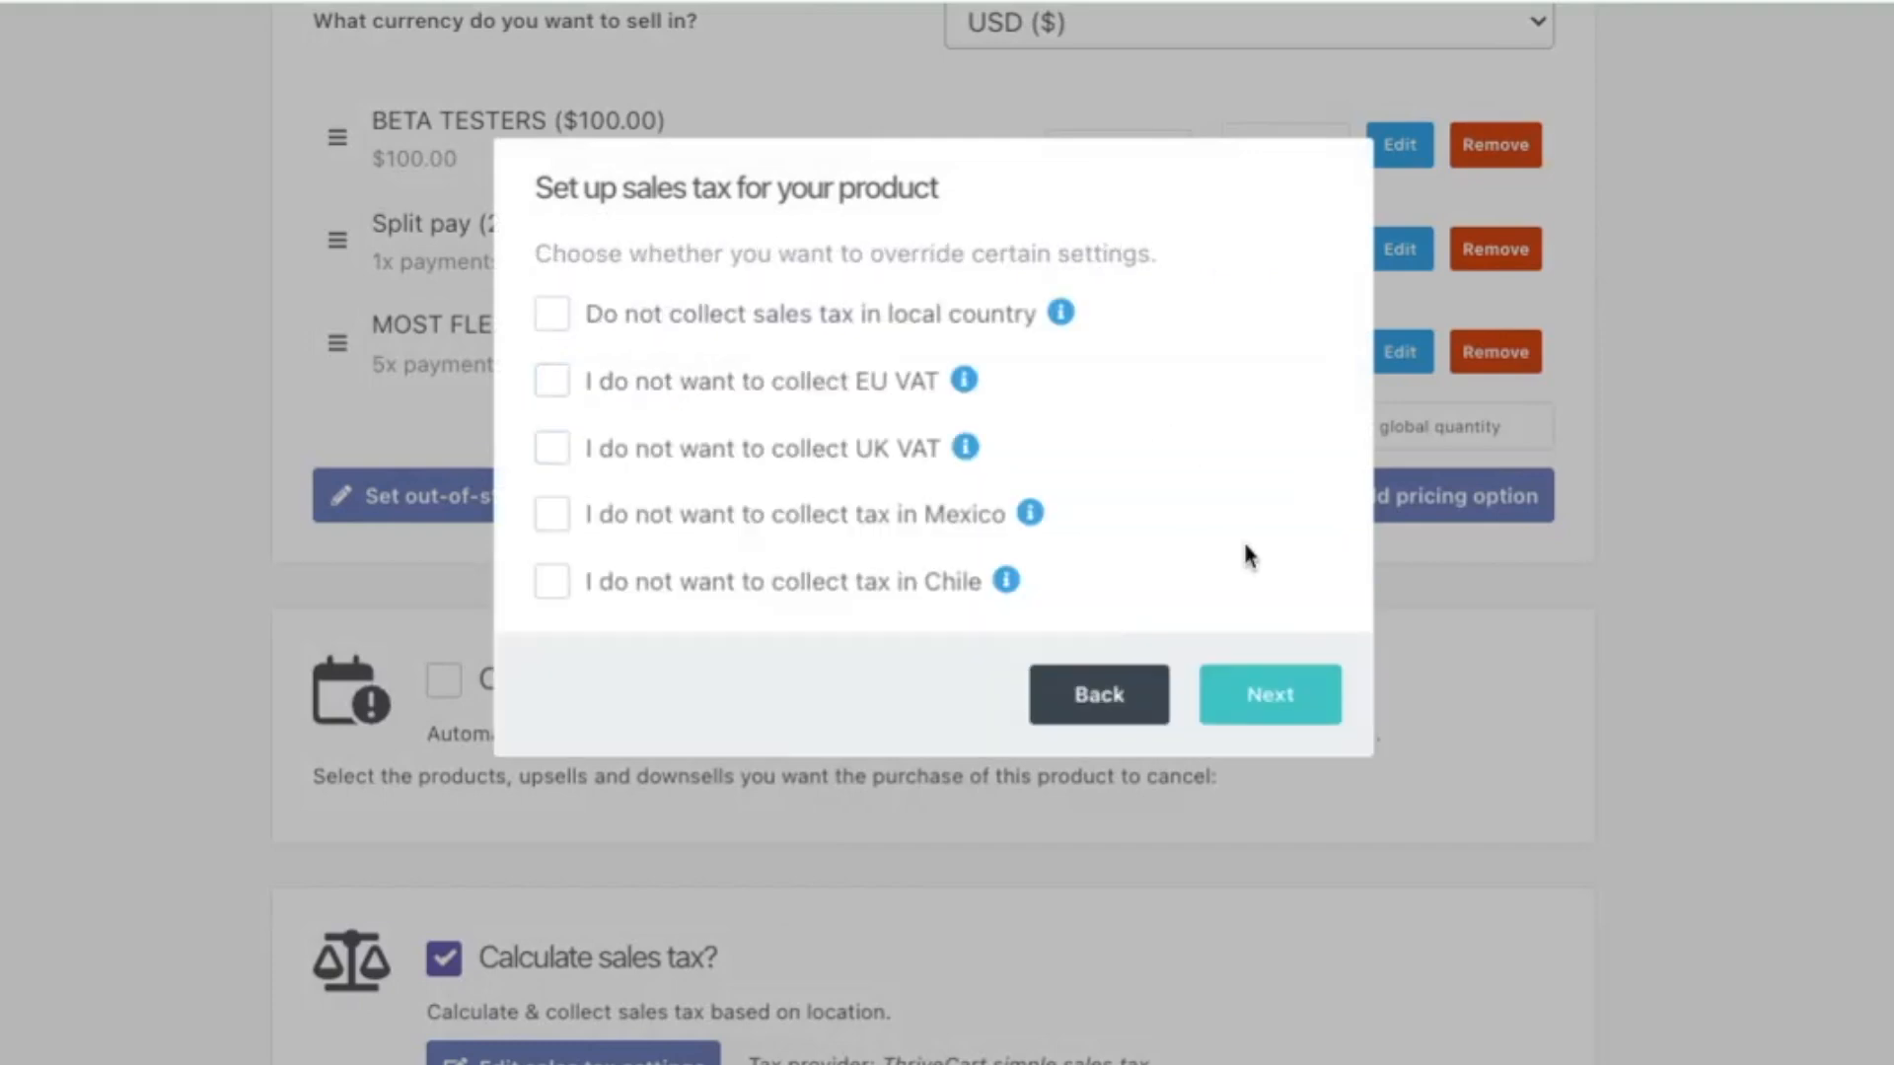
pyautogui.click(1263, 700)
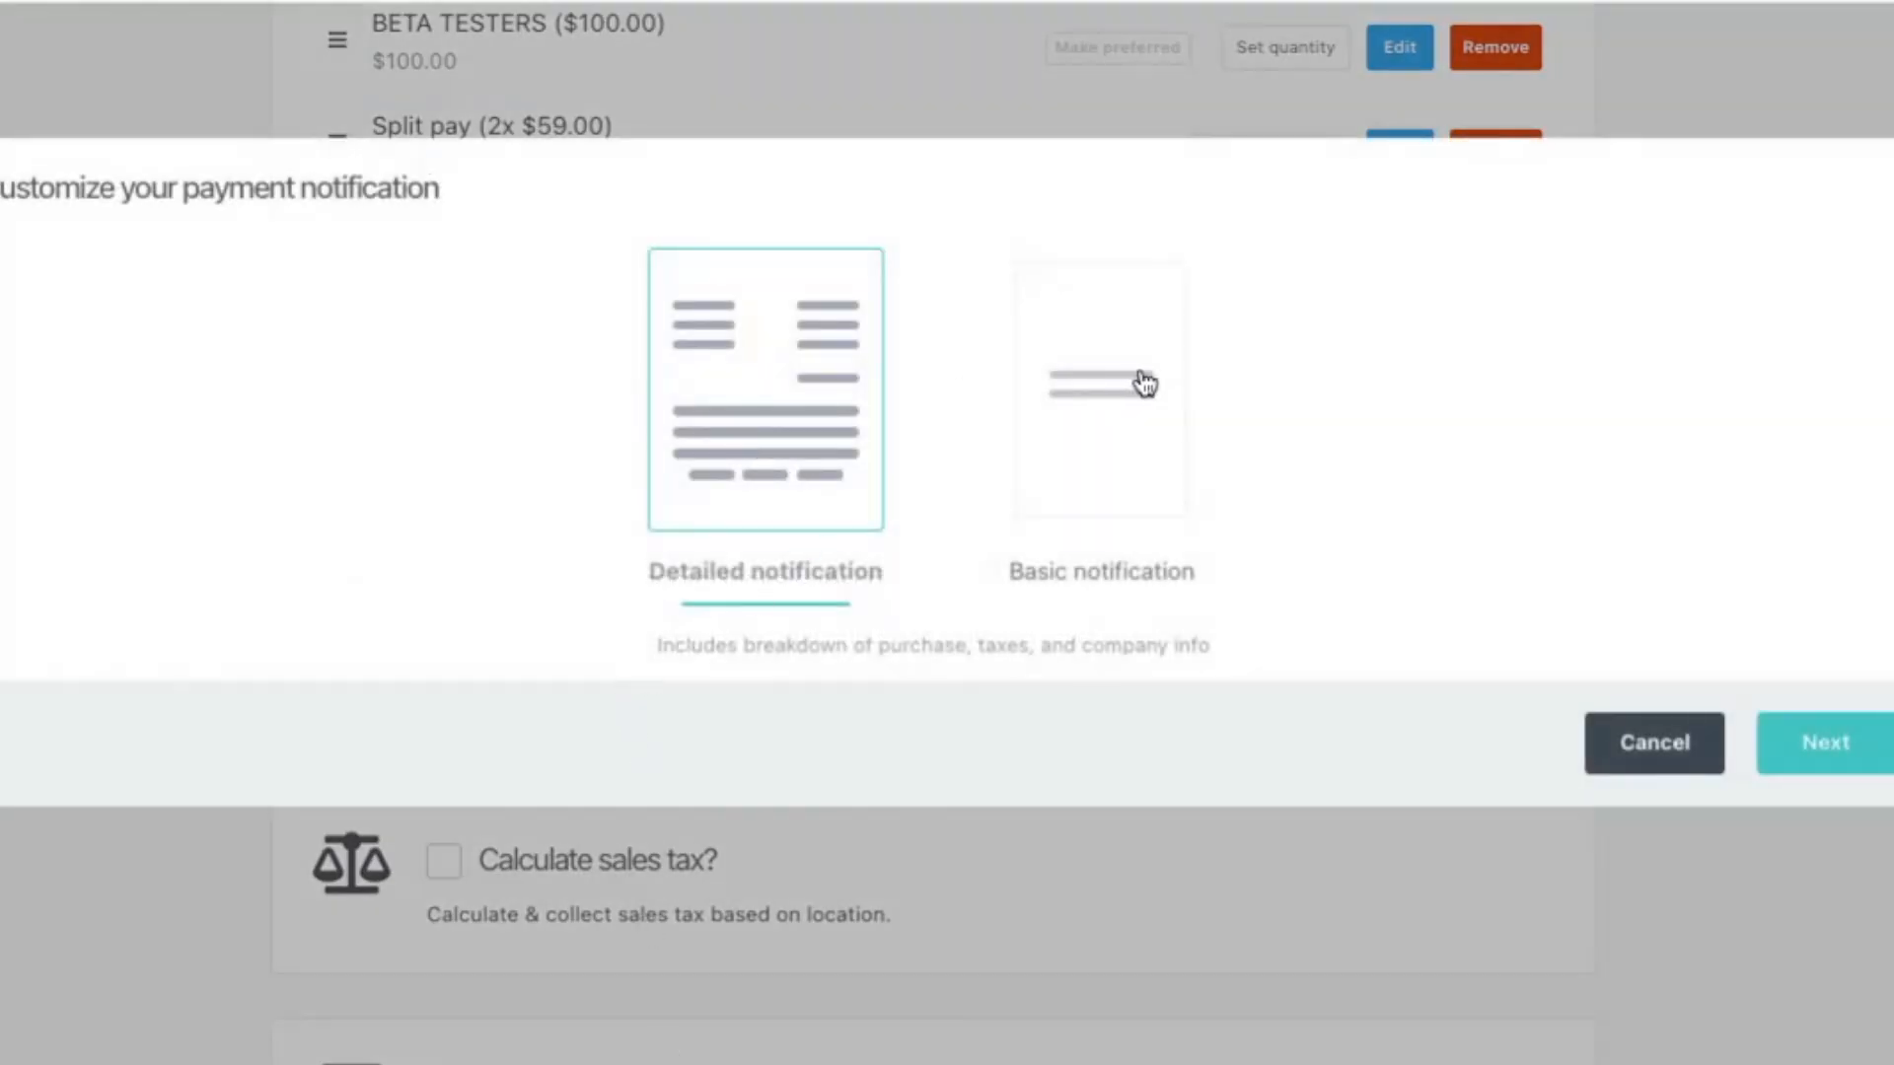
# Start customizing the payment notification with the Detailed notification layout and examine its preview and text settings
pyautogui.click(1830, 754)
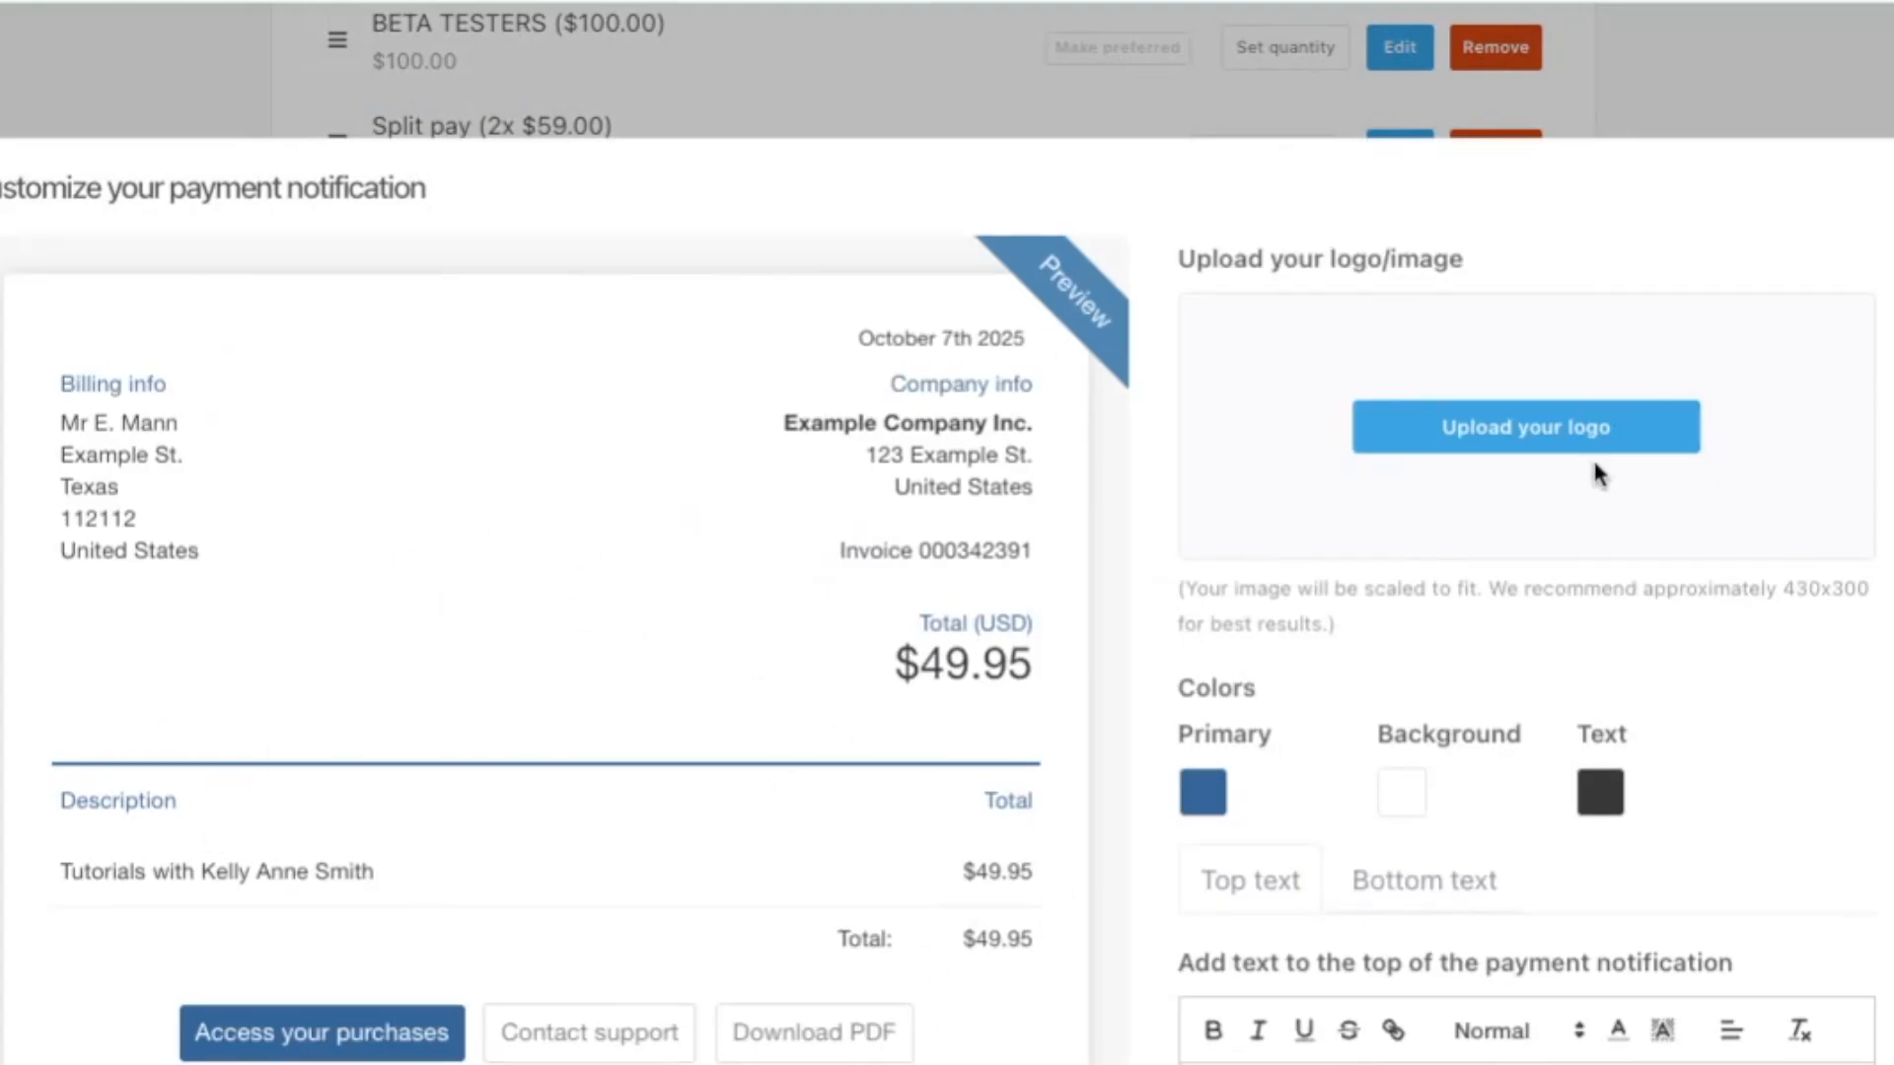
pyautogui.scroll(-5, 1383, 592)
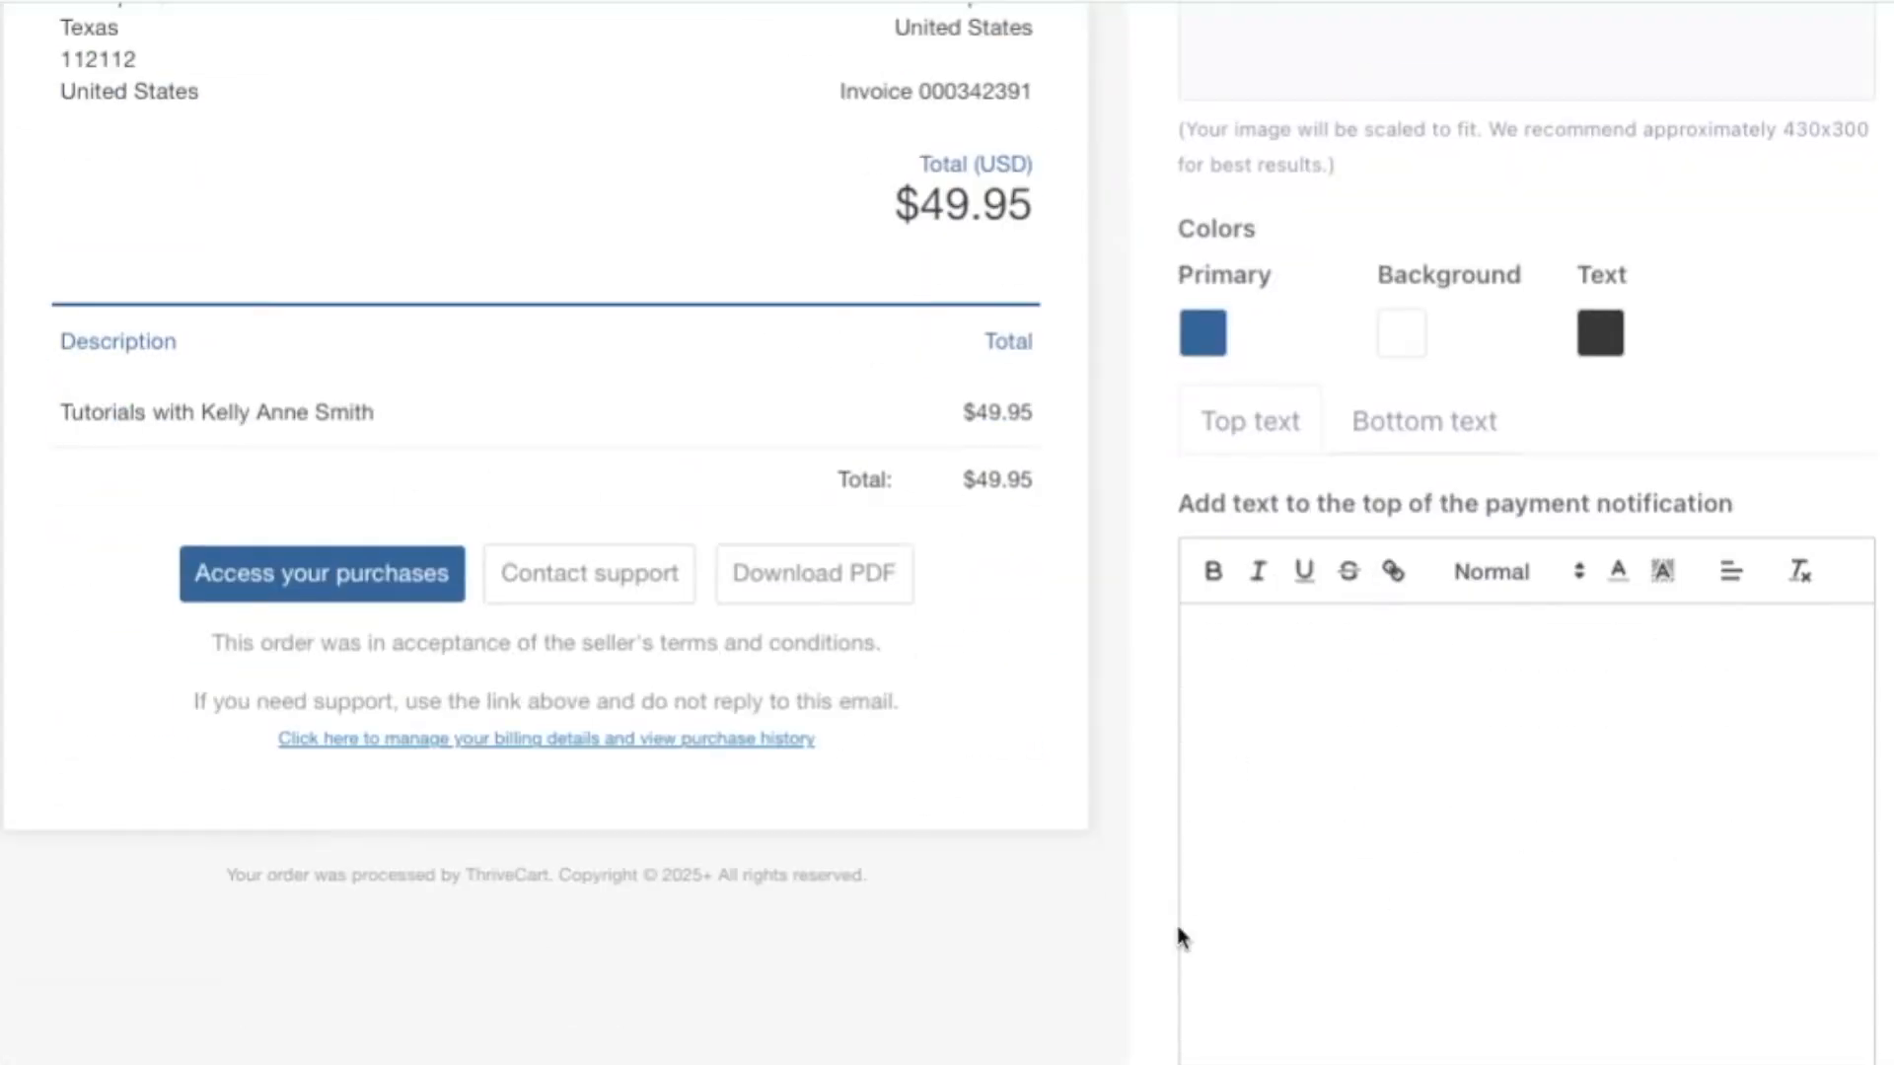